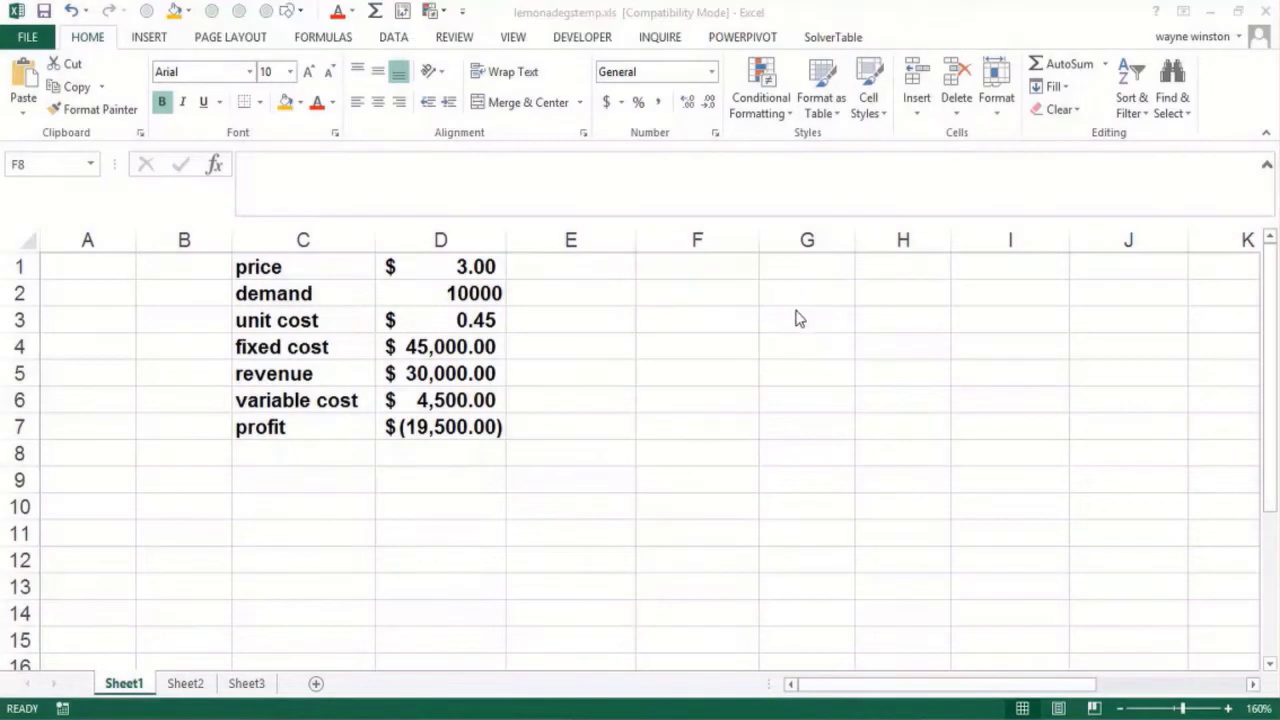
Step: Enter "Lemonadegstemp.xlsx" in cell F2 and "Goal Seek" in cell F3
click(727, 298)
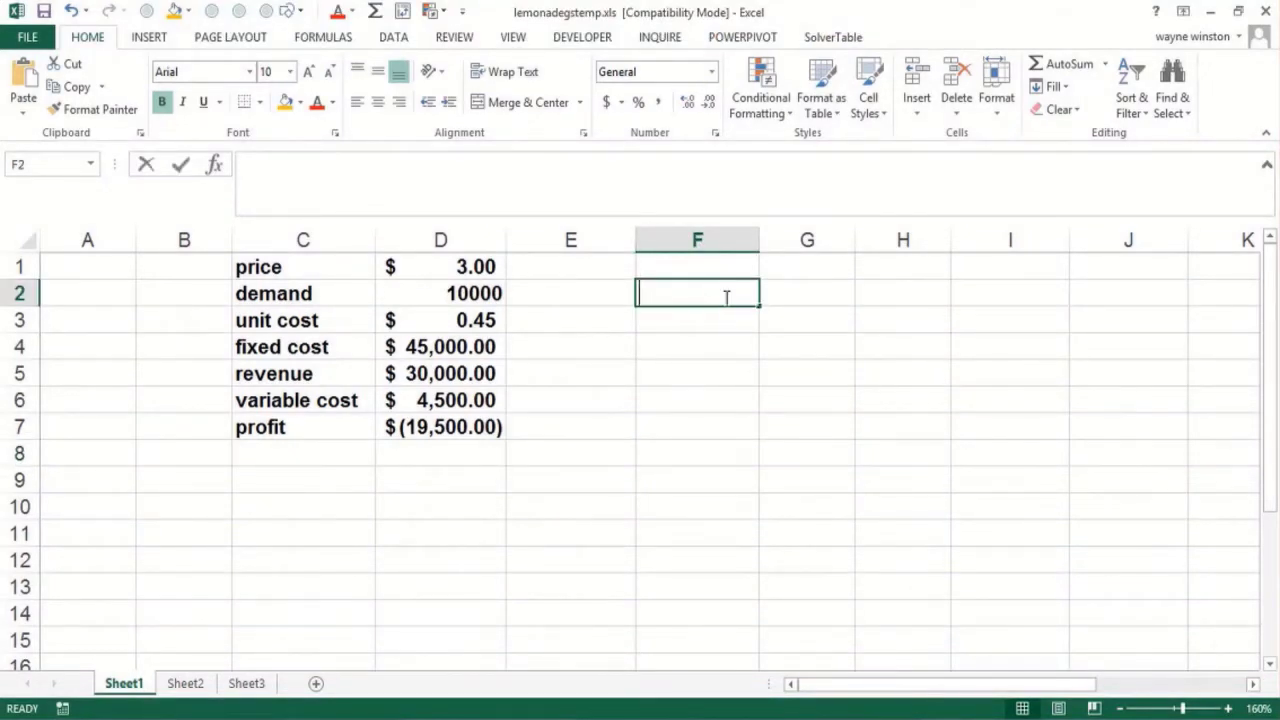
text(Lemonade)
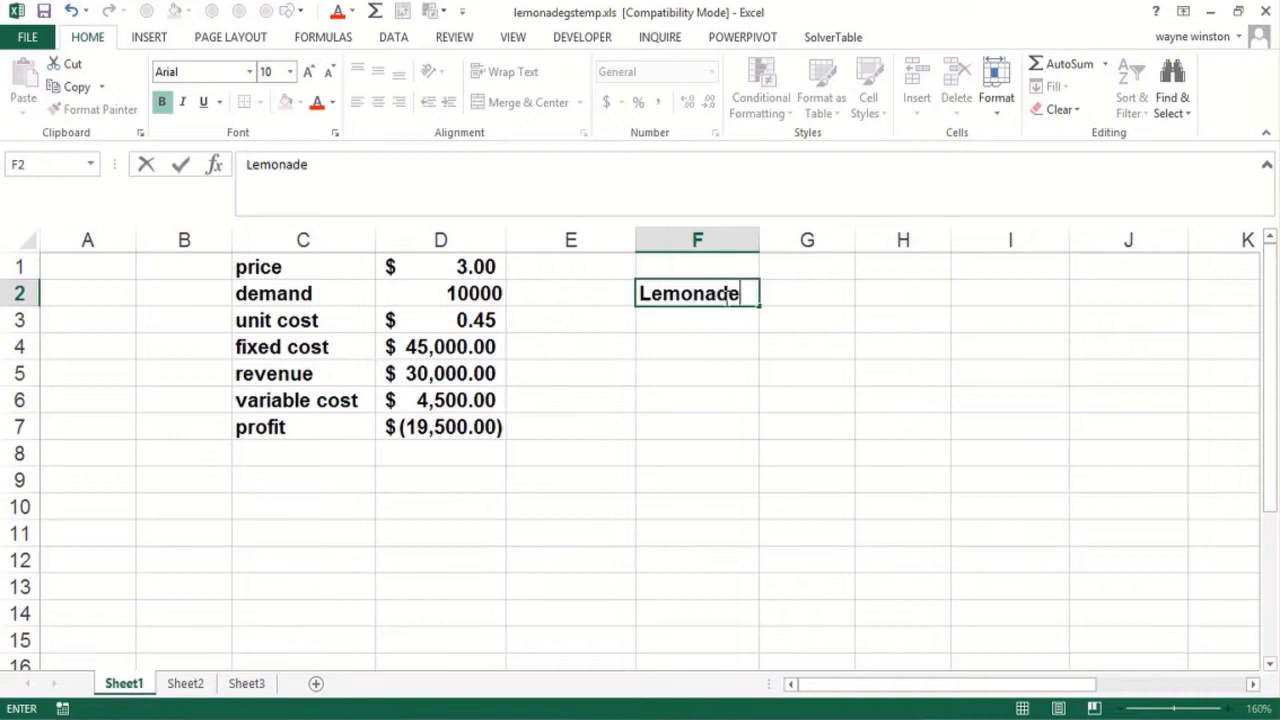
text(gstemp.xls)
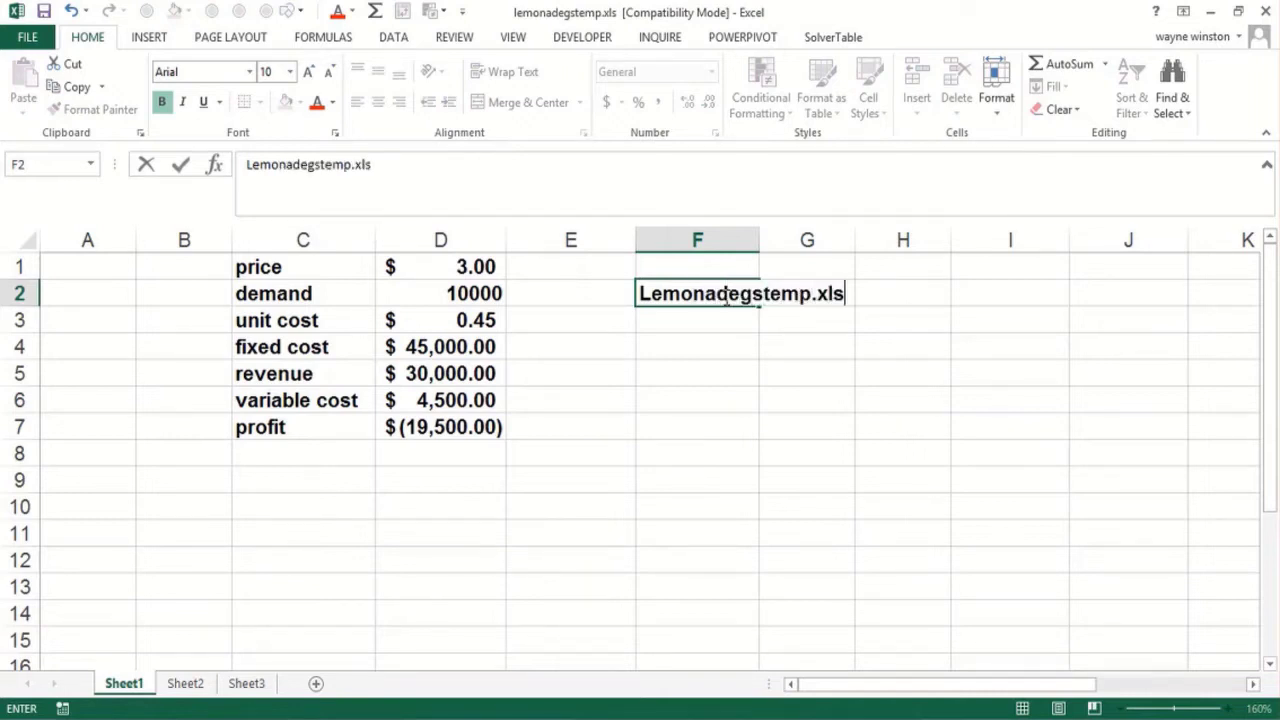
text(x)
key(Return)
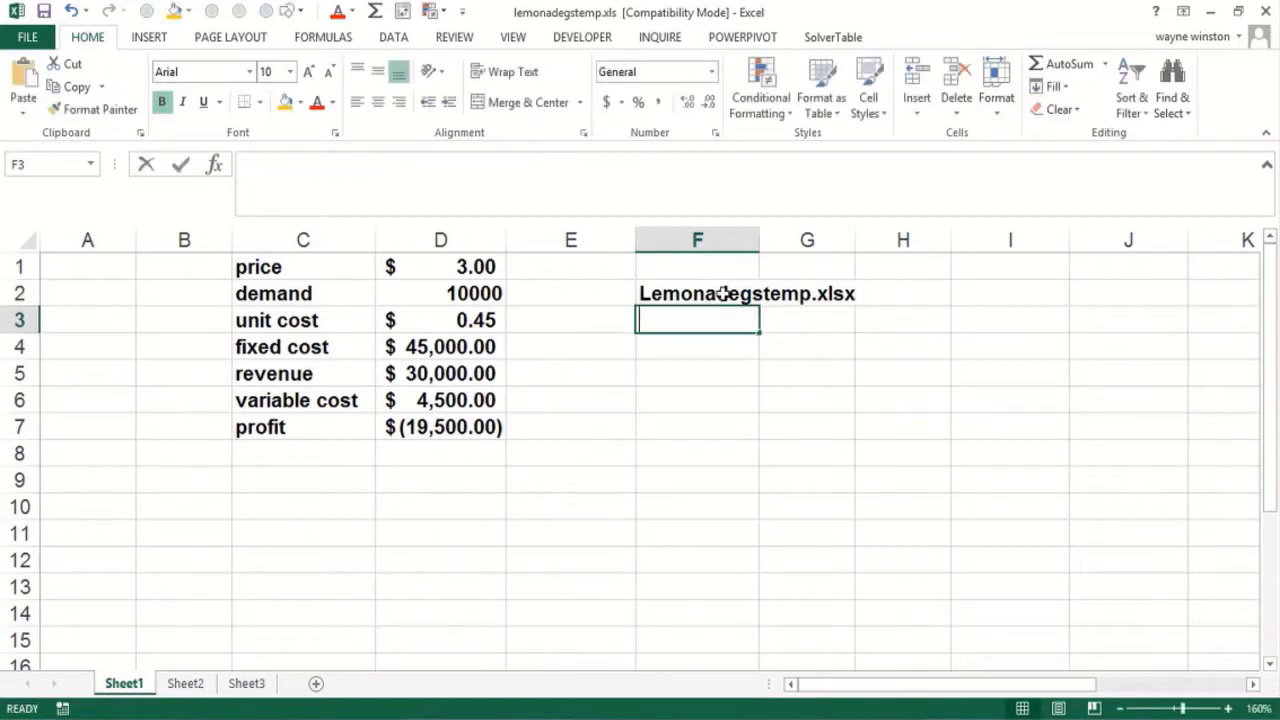
text(Goal Seek)
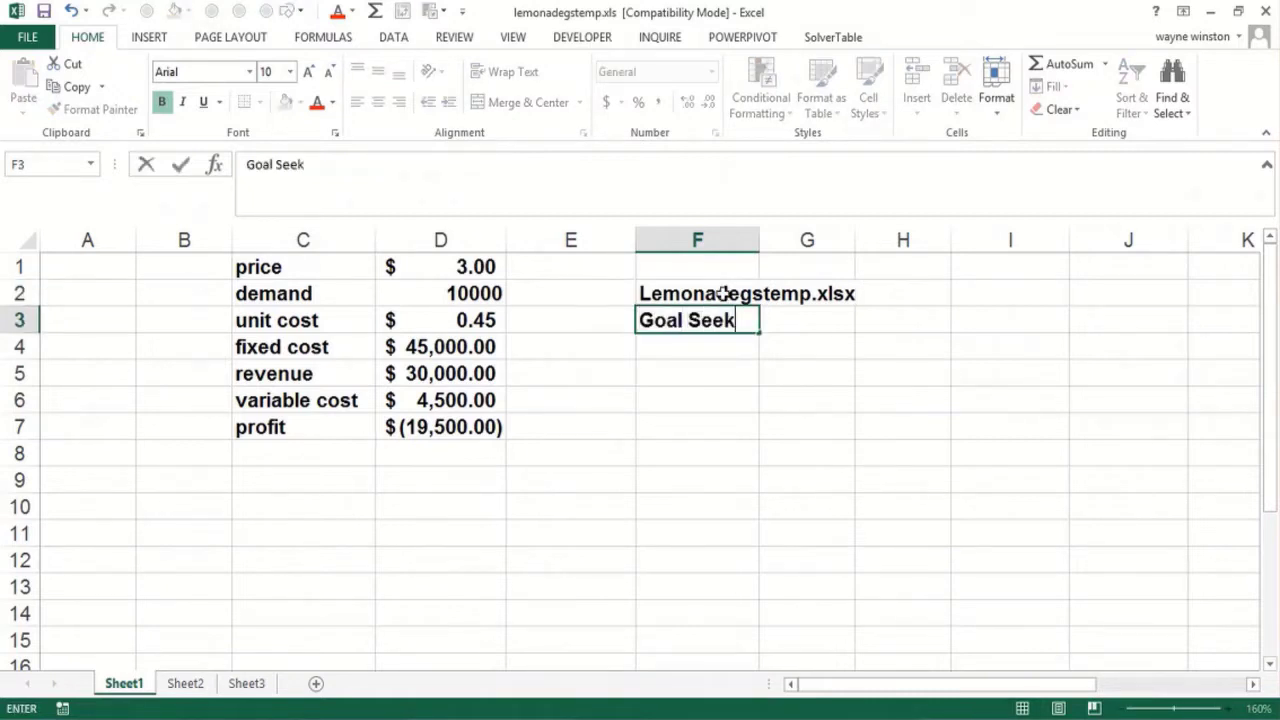
key(Return)
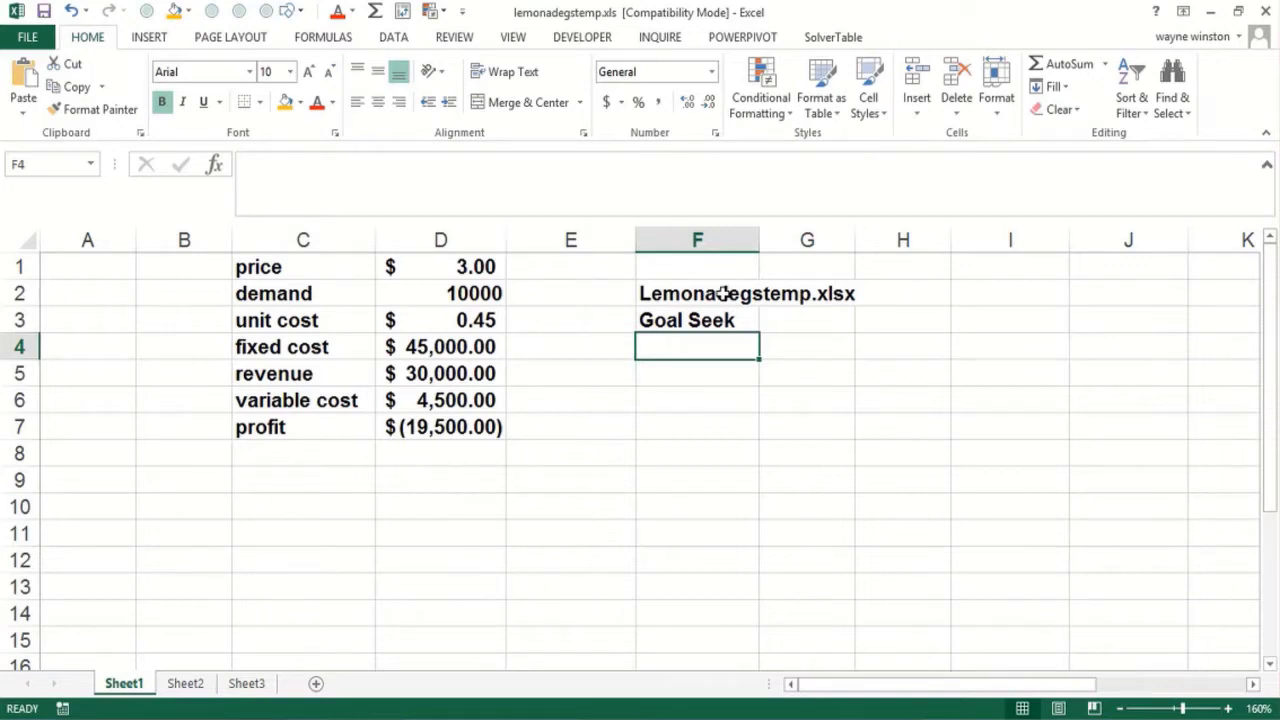
Step: Enter "Change an input cell" in cell F4 and "in a spreadsheet so a formula" in cell F5
text(CHange an )
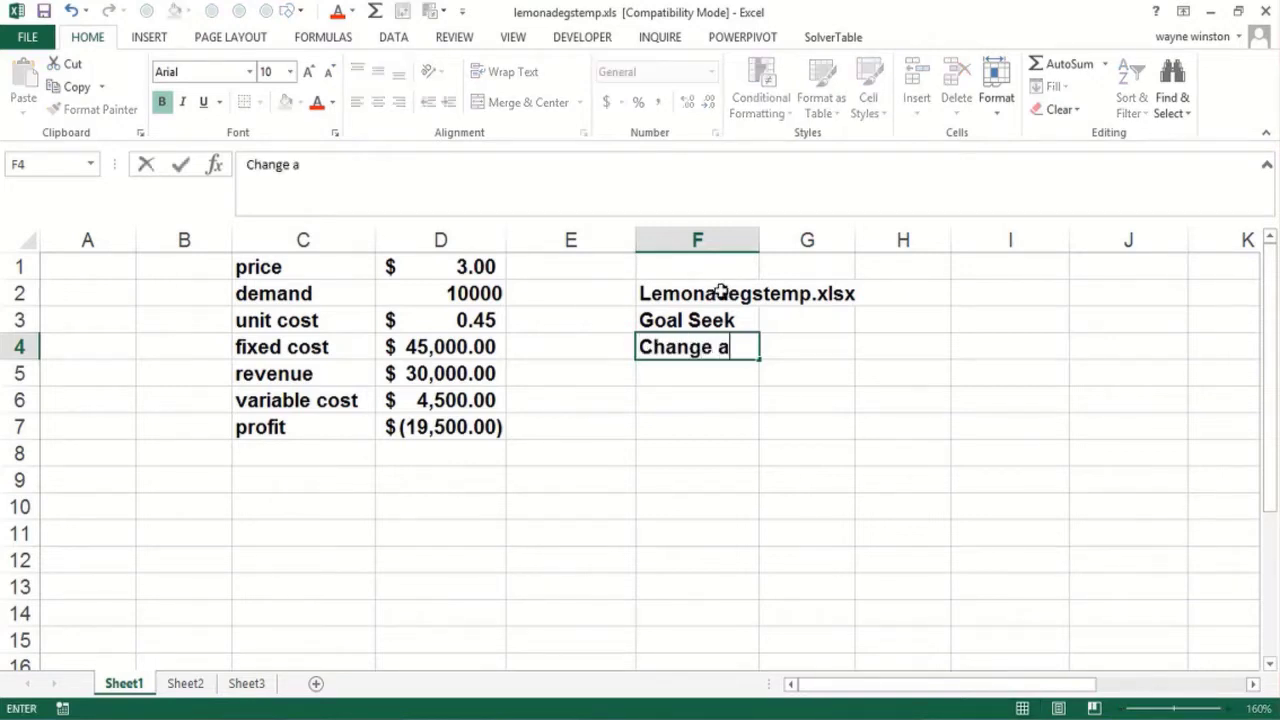
text(input cell)
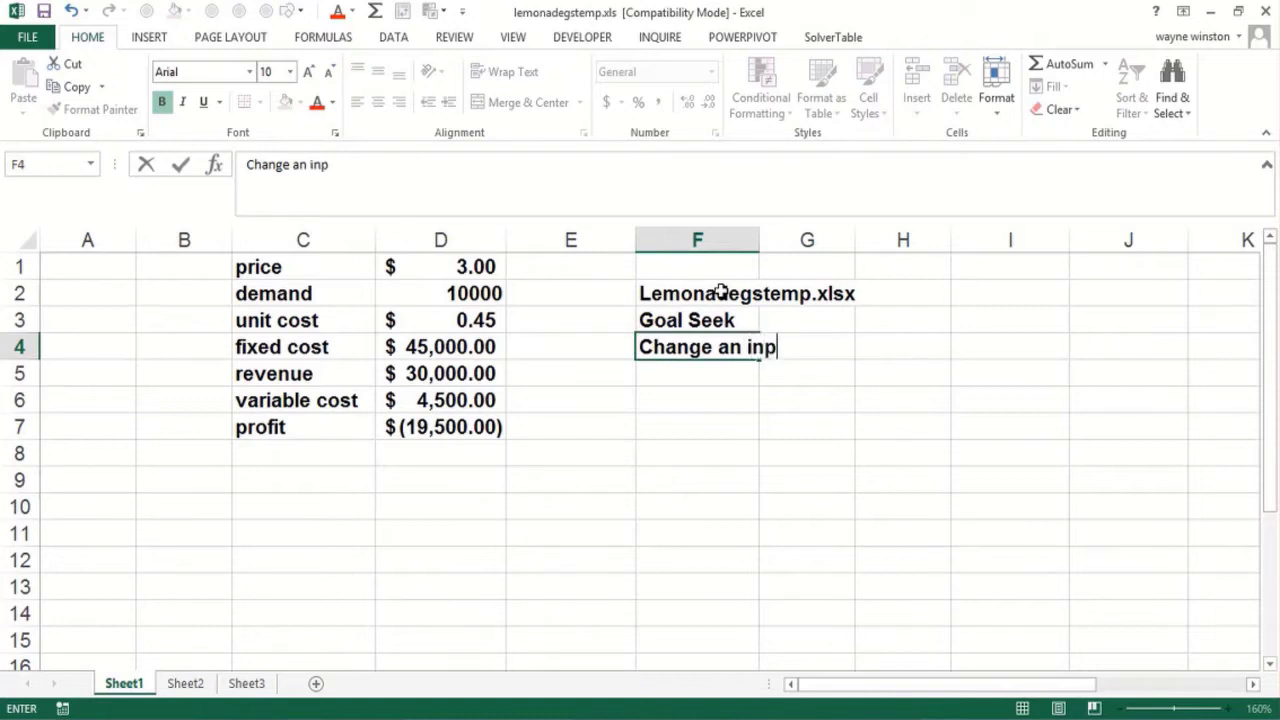
key(ctrl+Return)
key(Down)
text(in )
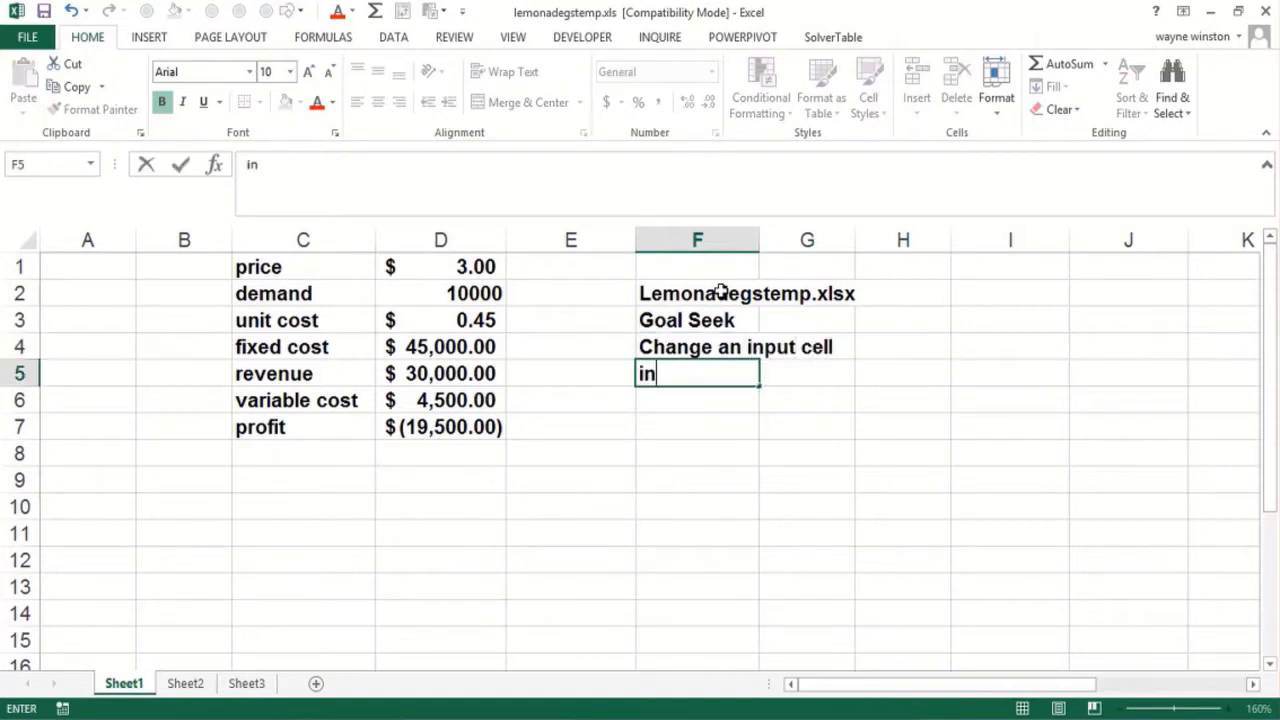
text(a spres)
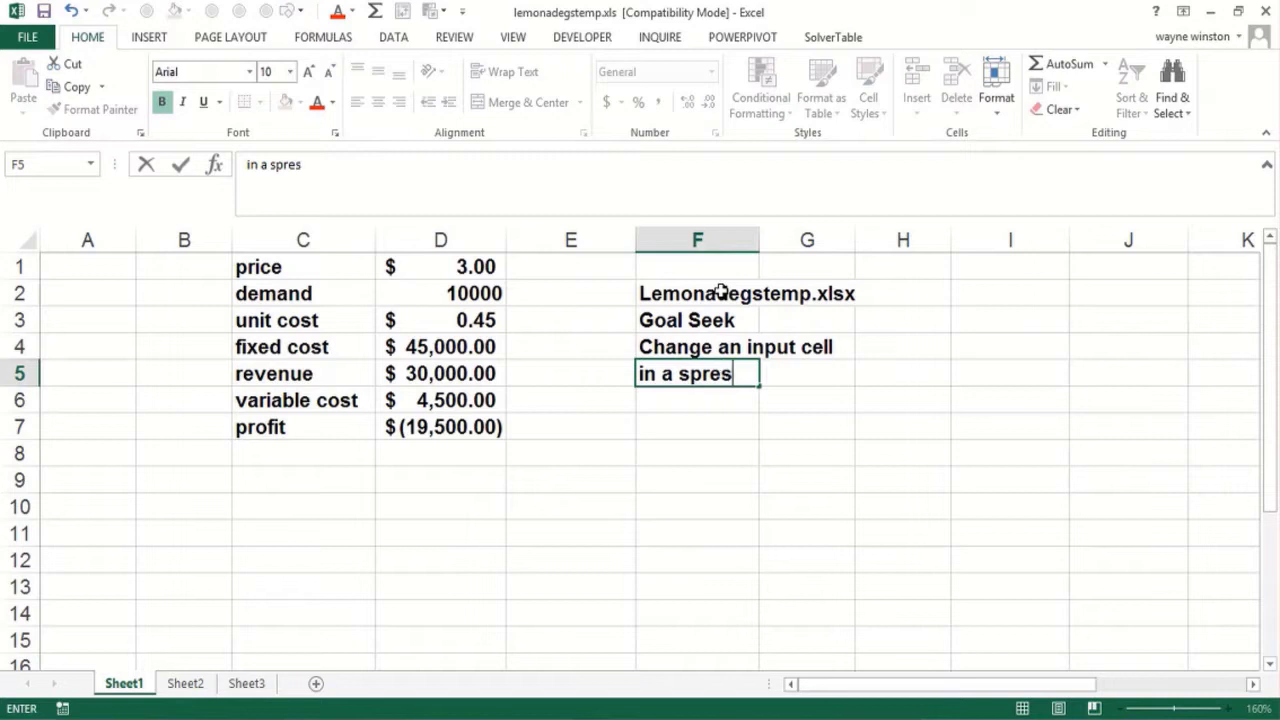
key(BackSpace)
text(adshee)
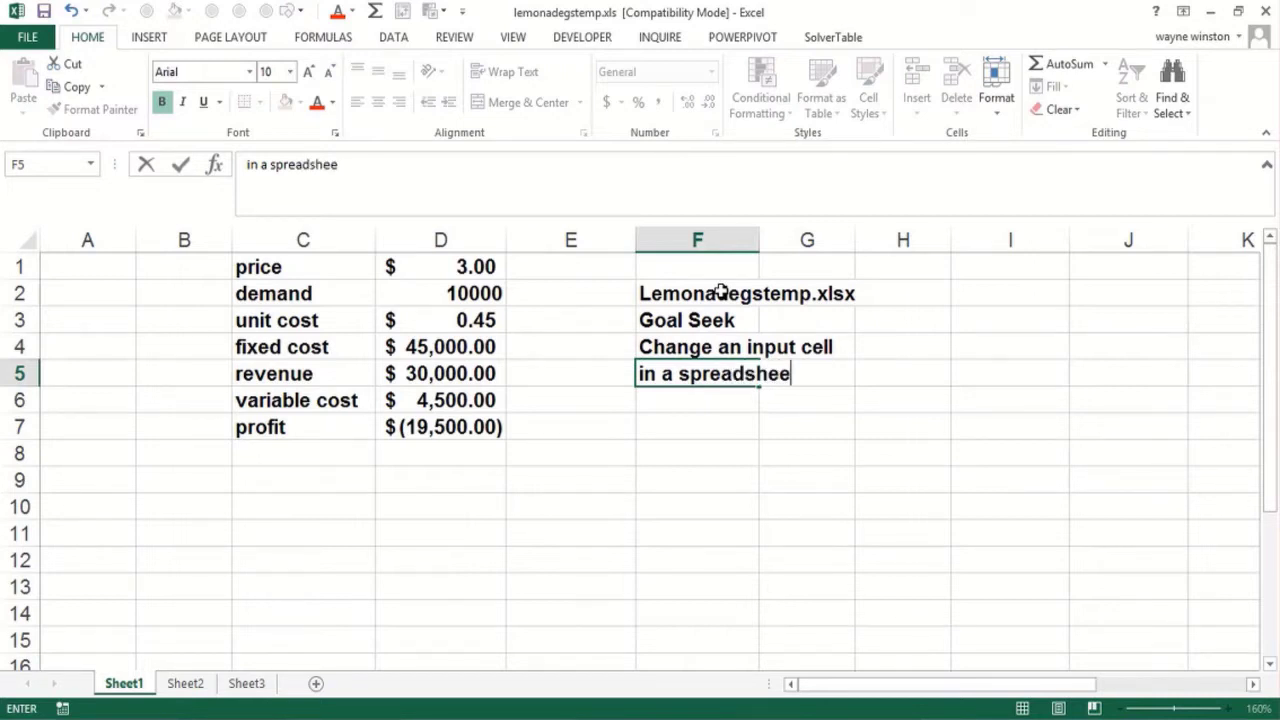
text(t so a formula)
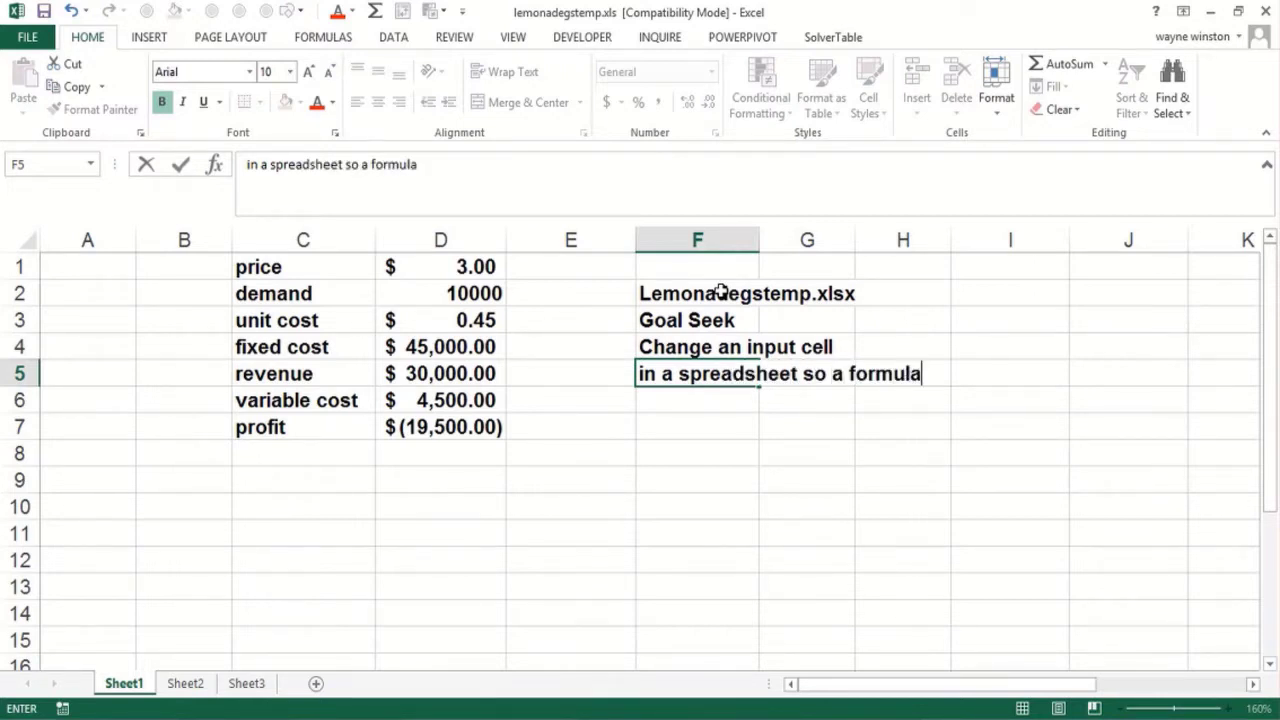
key(Return)
Step: Enter "hits a desired value use Goal Seek" in cell F6
text(hits a)
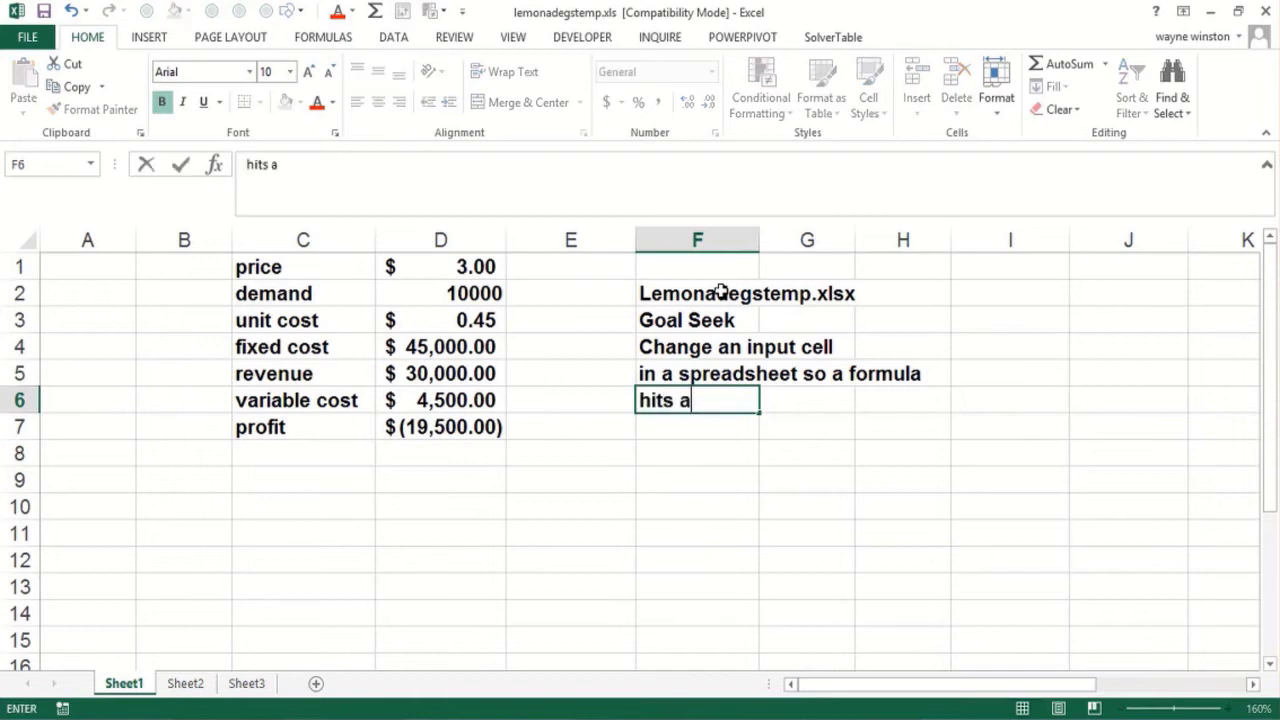
text( desired valye)
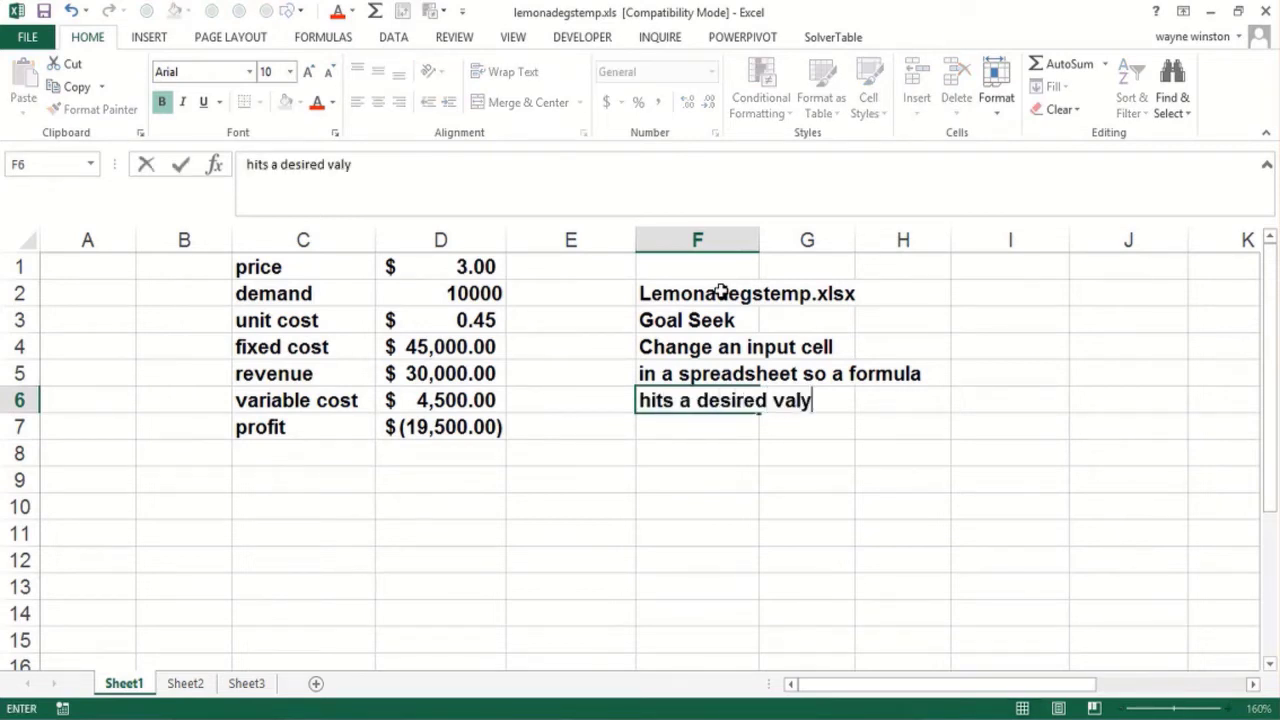
key(BackSpace)
key(BackSpace)
text(ue ius)
key(BackSpace)
key(BackSpace)
key(BackSpace)
text(ue Goal)
key(BackSpace)
key(BackSpace)
key(BackSpace)
key(BackSpace)
key(BackSpace)
key(BackSpace)
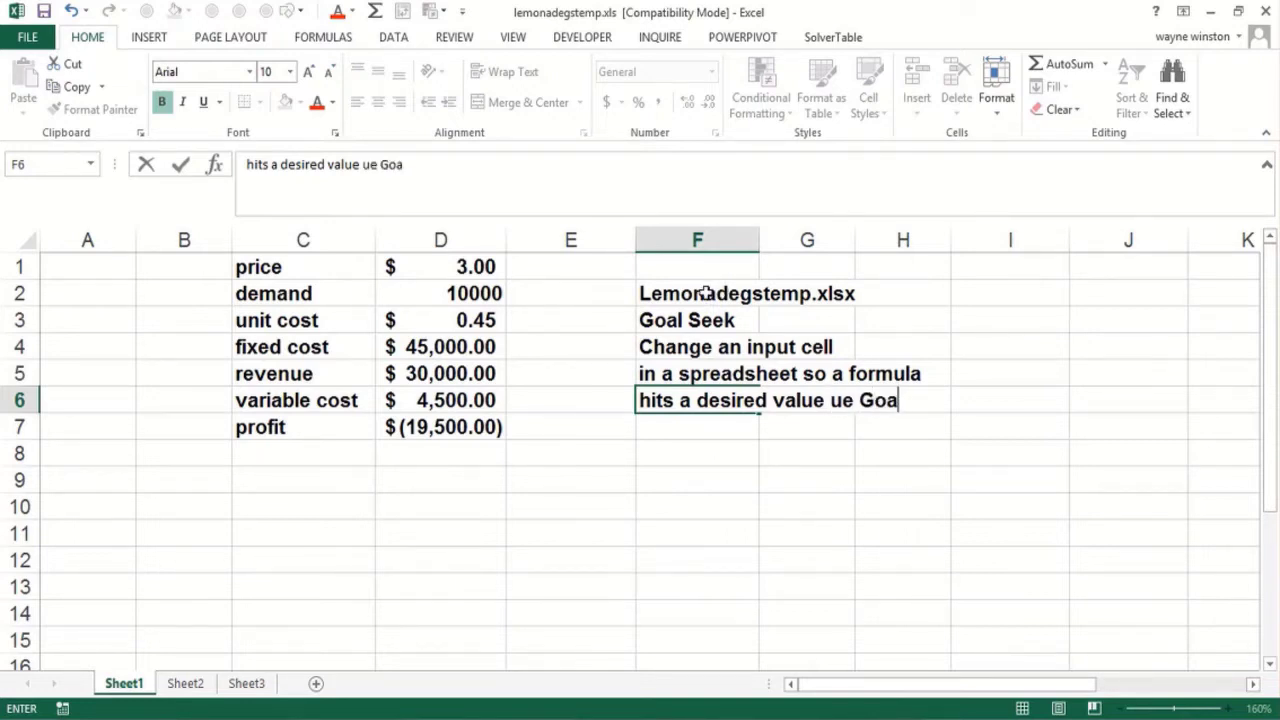
text(se )
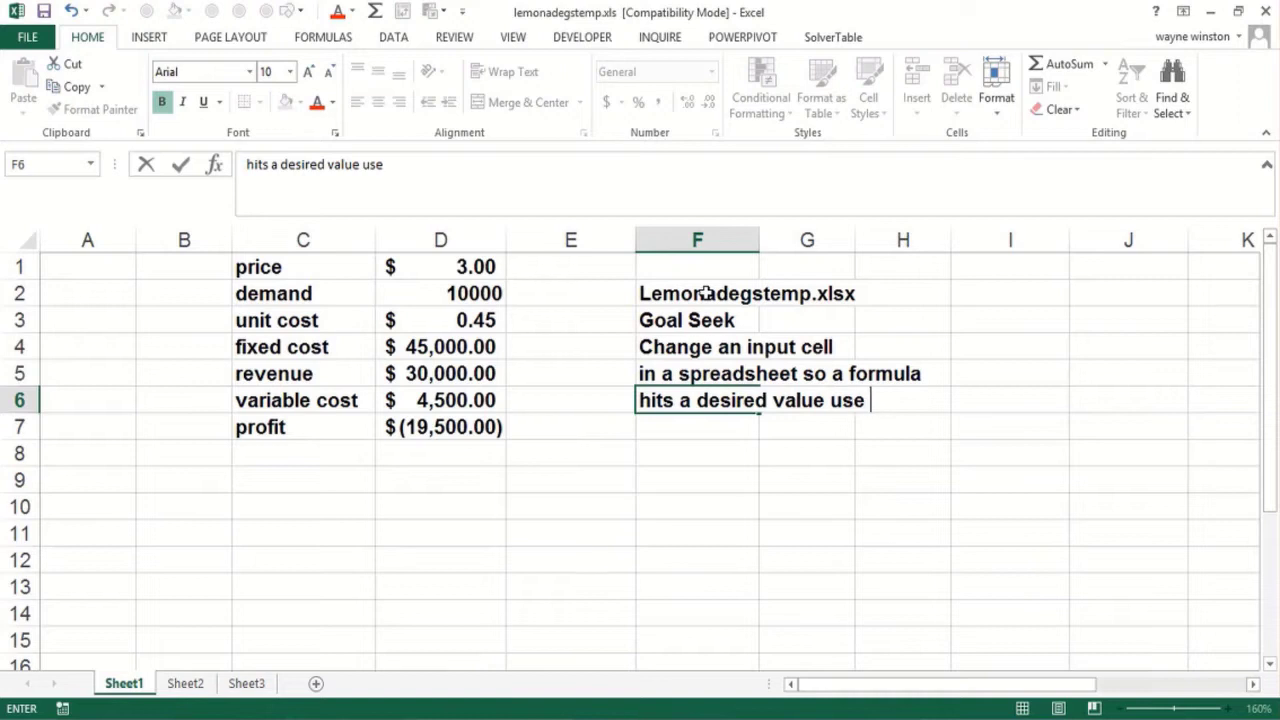
text(Goal Seek)
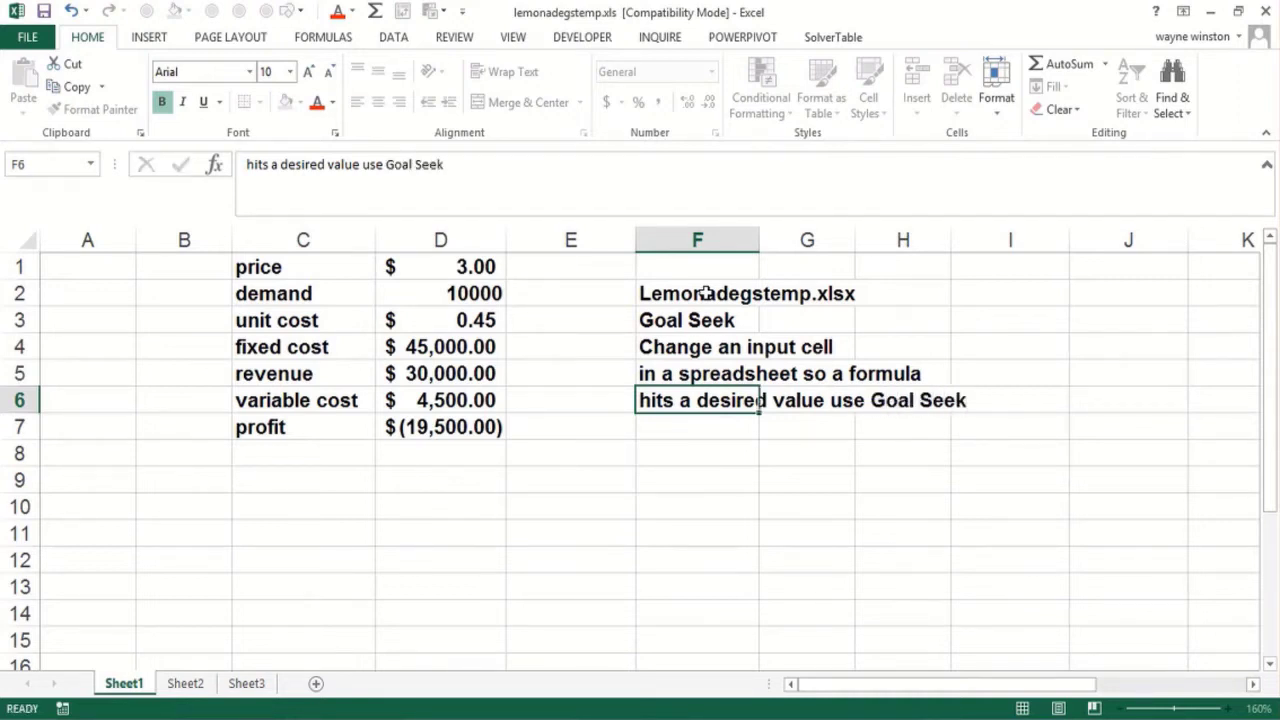
key(Return)
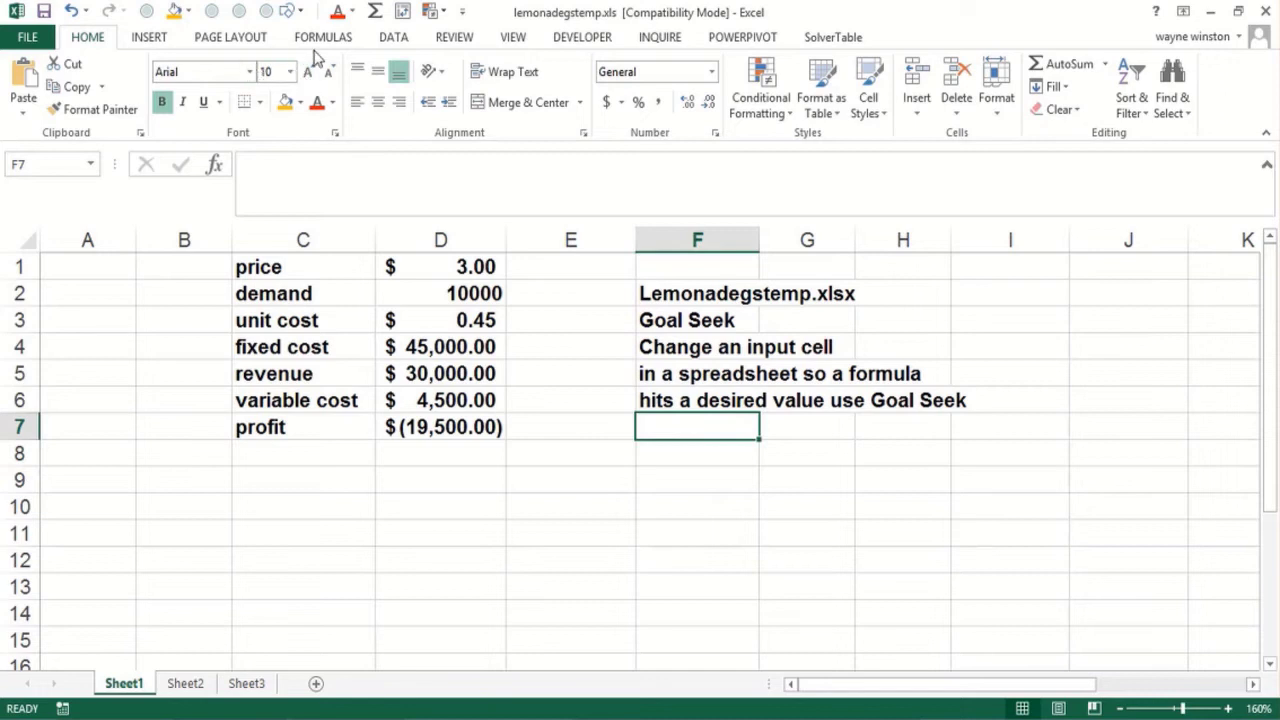
Step: Check the field names in the Goal Seek dialog, close it, and enter "Set cell: Formula" in cell F8
click(397, 40)
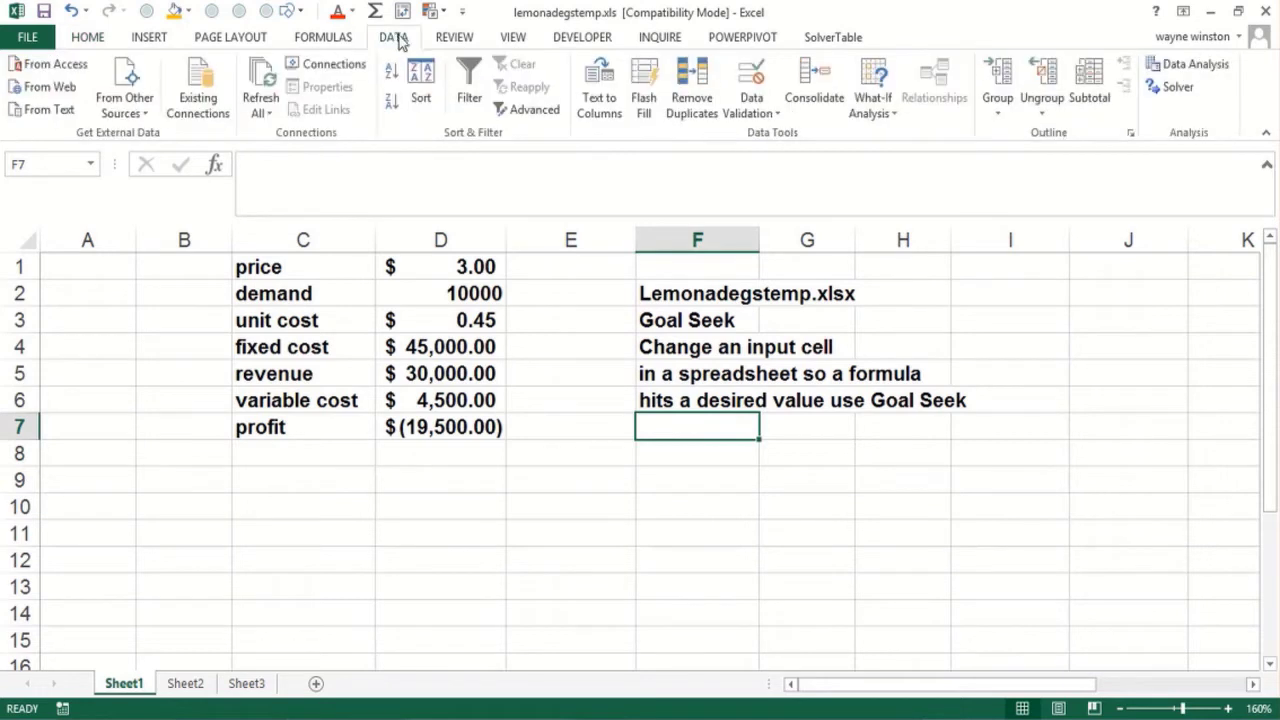
click(866, 105)
click(889, 157)
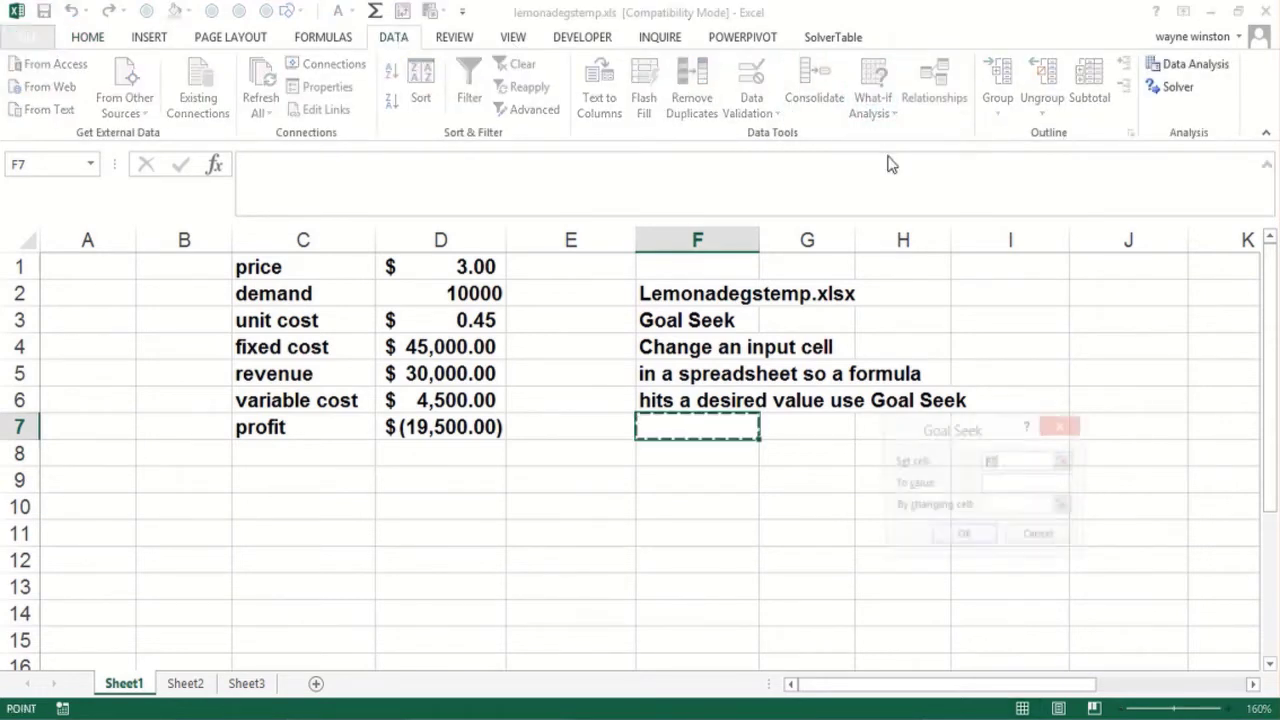
click(1068, 428)
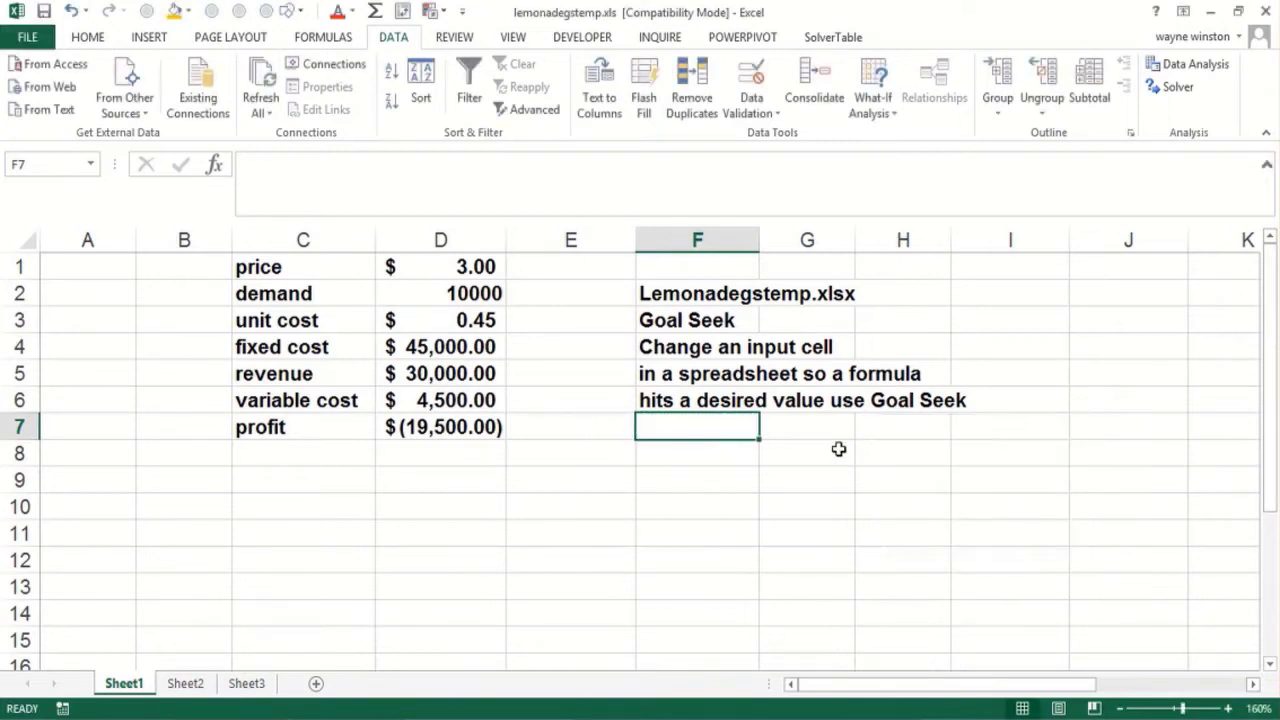
click(728, 460)
text(Set c)
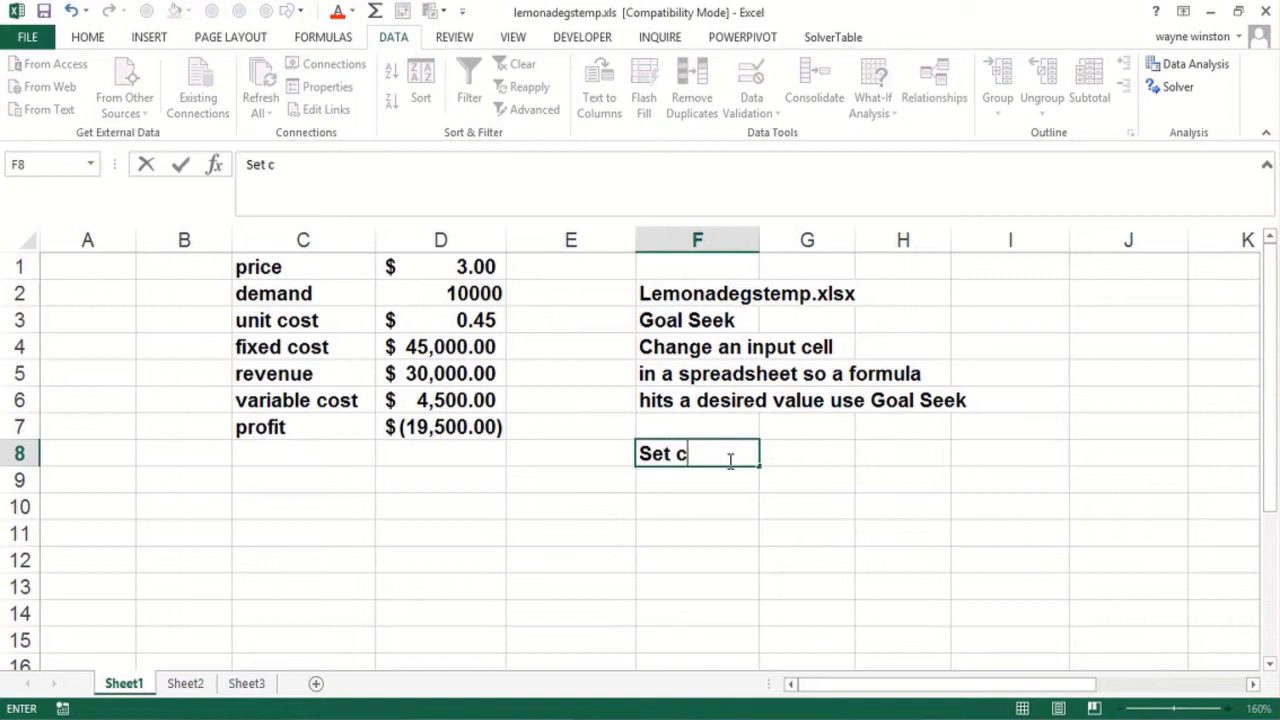
text(ell: Formula)
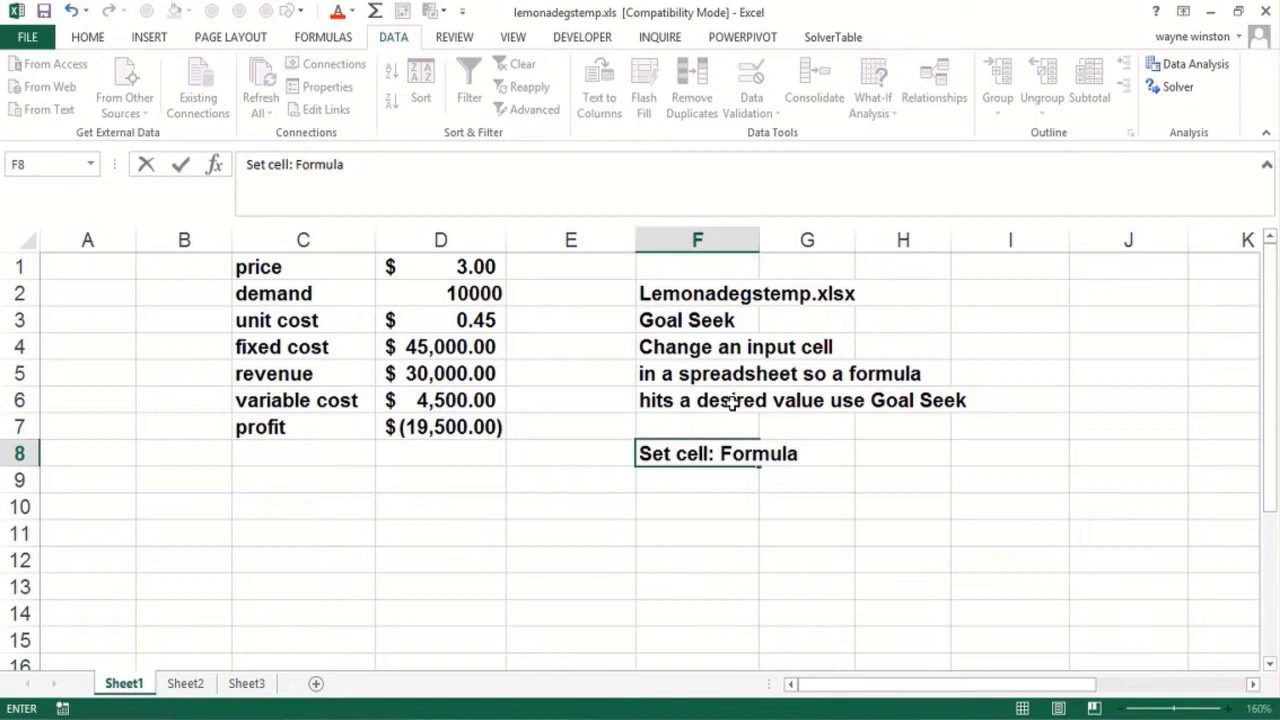
key(Return)
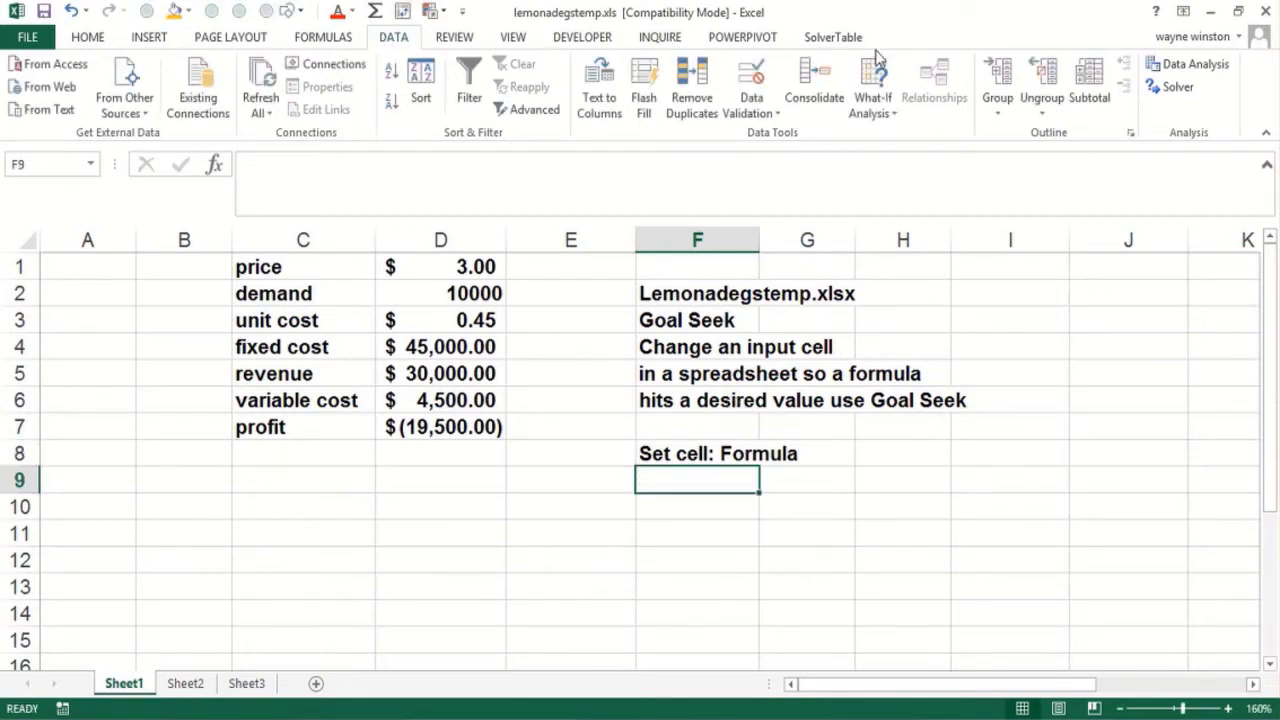
Step: Recheck the Goal Seek dialog, close it, and enter "To Value: Value u want formula to hit" in cell F9
click(873, 105)
click(912, 157)
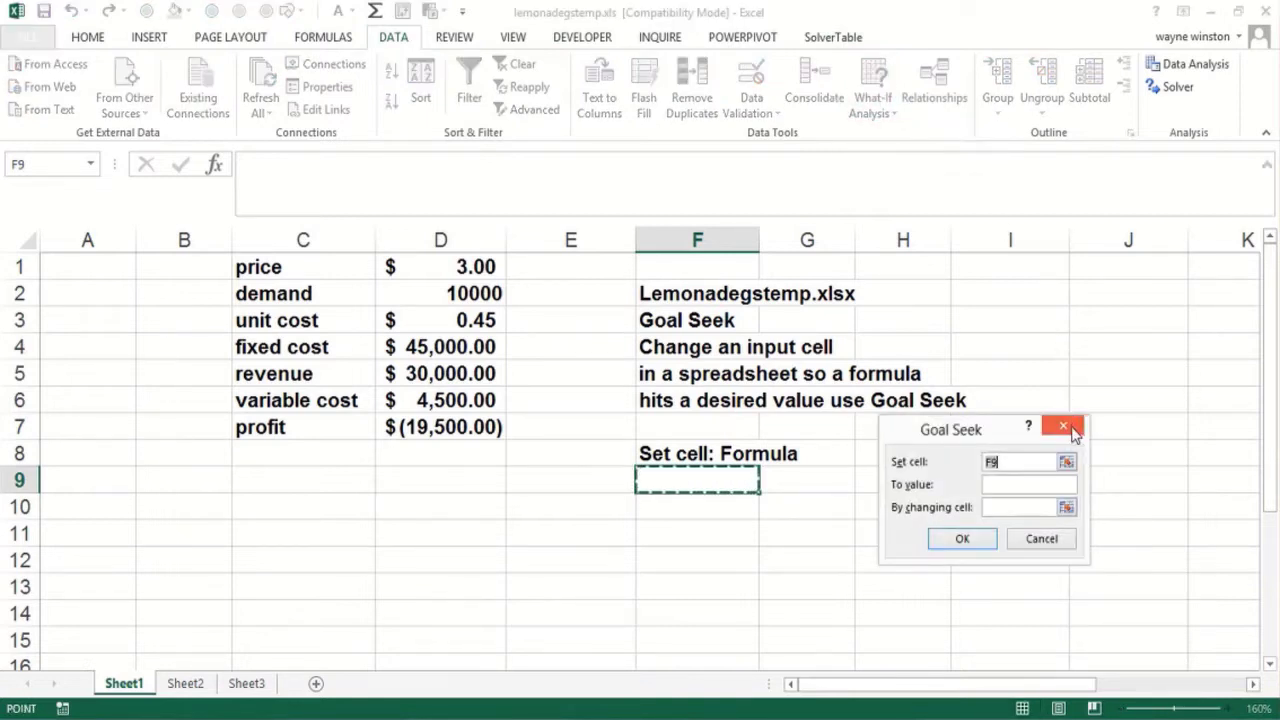
click(1063, 426)
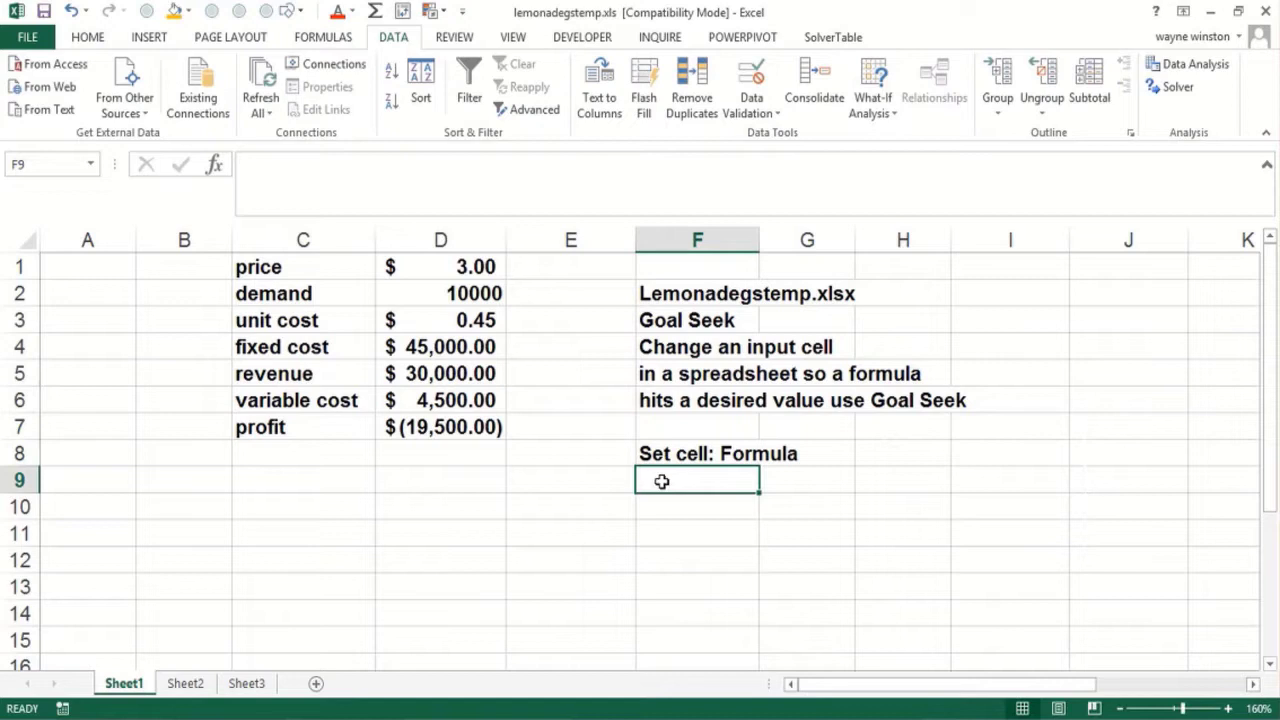
text(To Value)
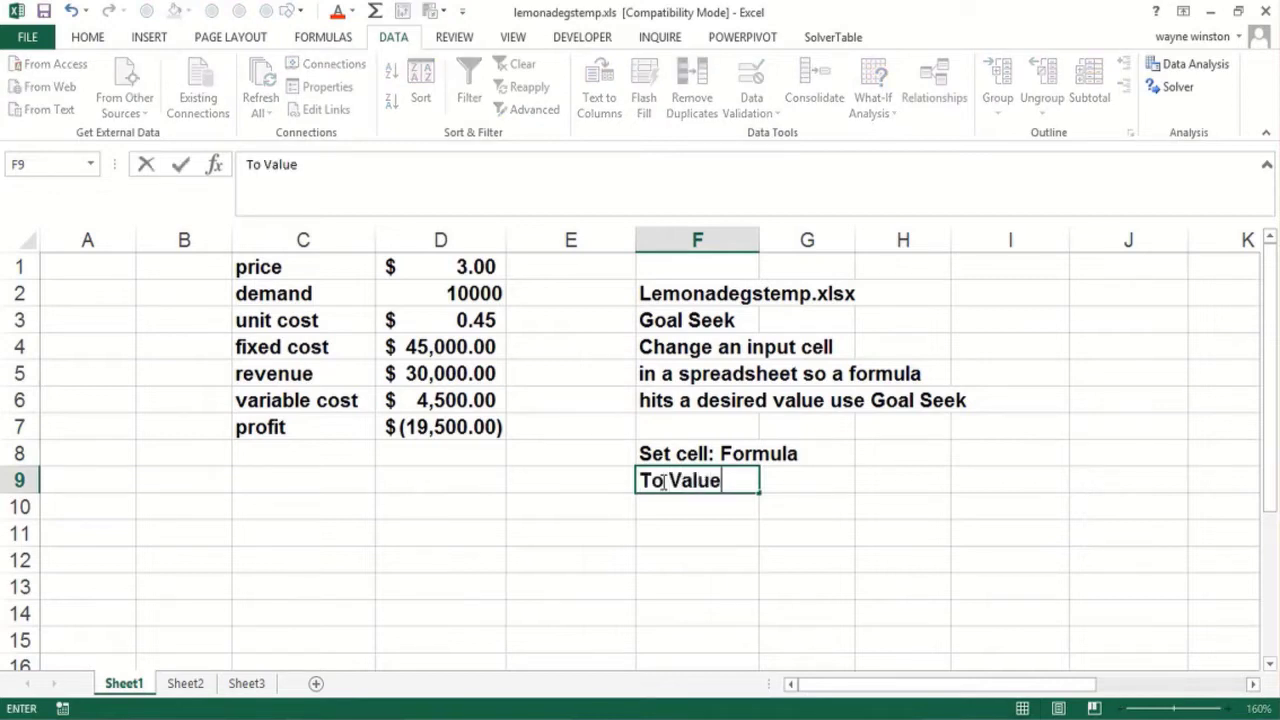
text(: Value u)
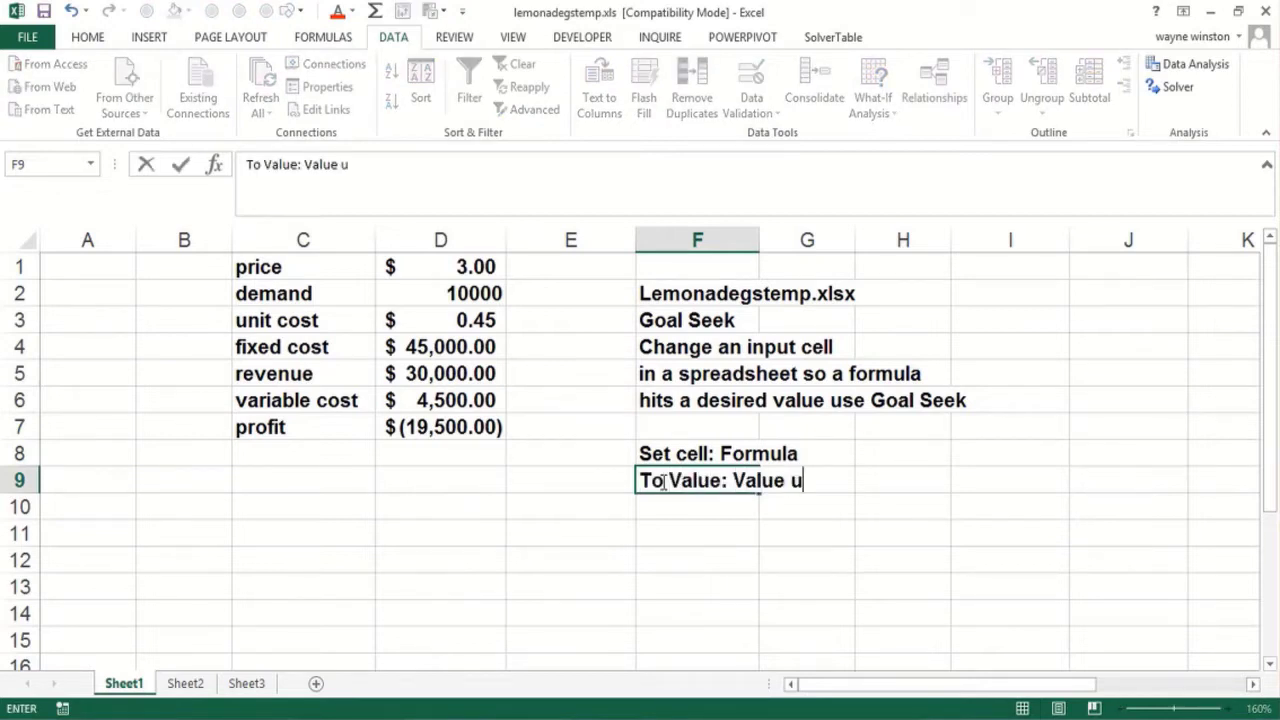
text( want formula)
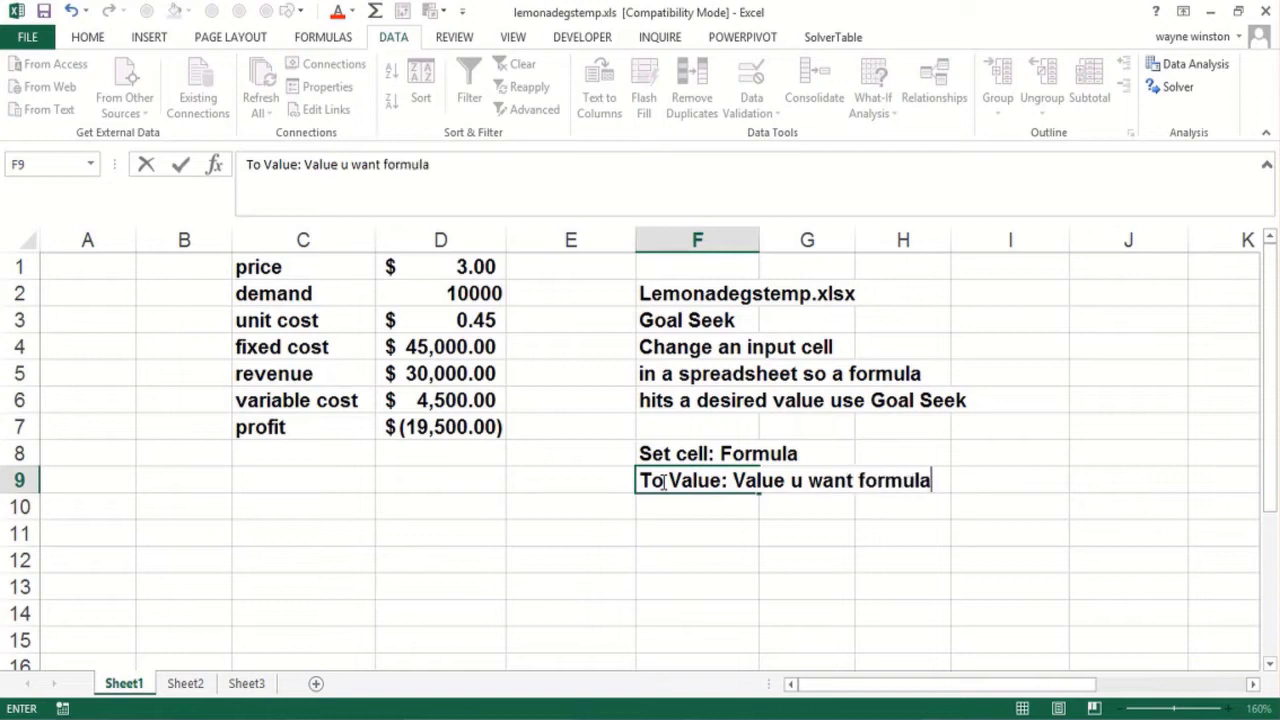
text( to hit)
key(Return)
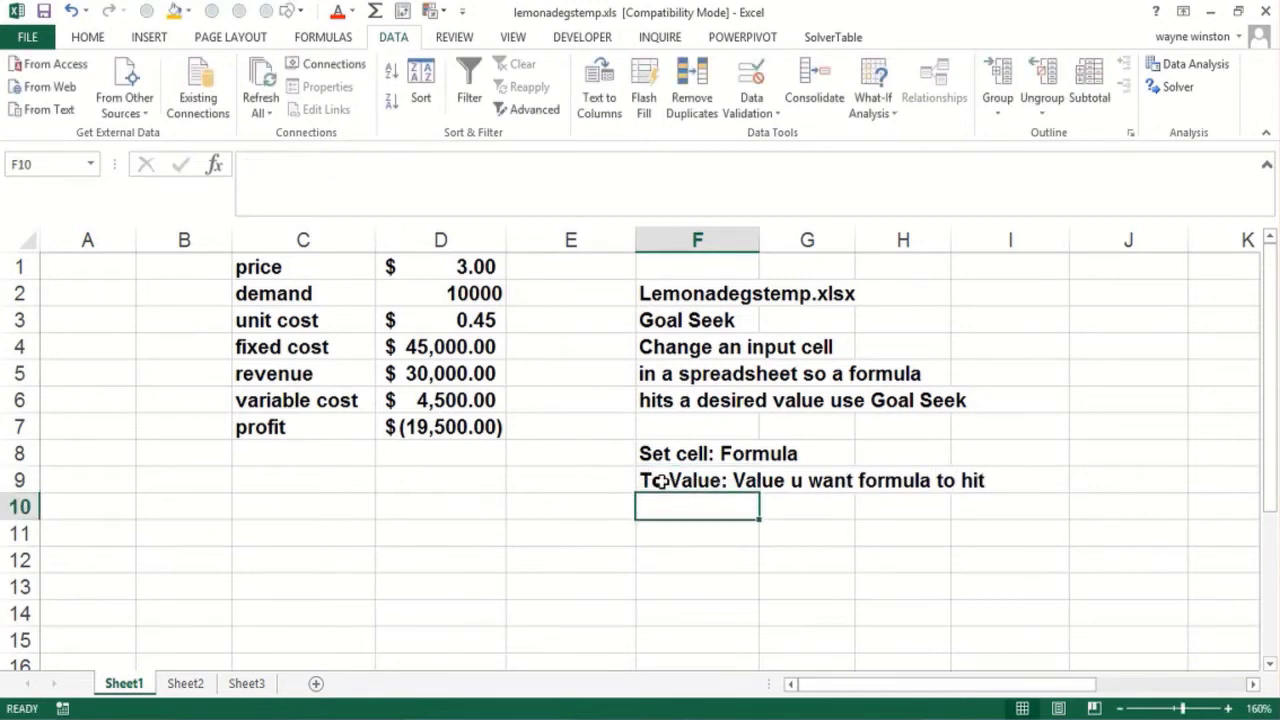
Step: Enter "Changing cell: Cell that you change" in cell F10
text(Changing cell)
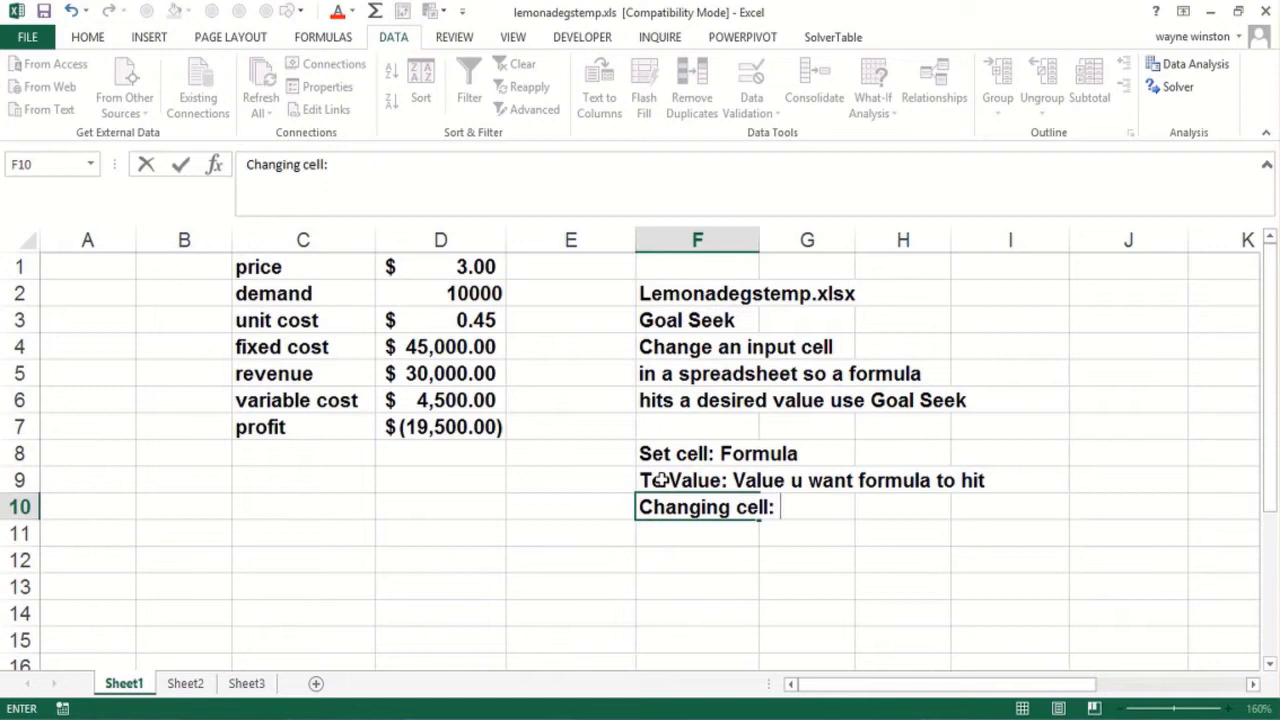
text(: Cell that you vch)
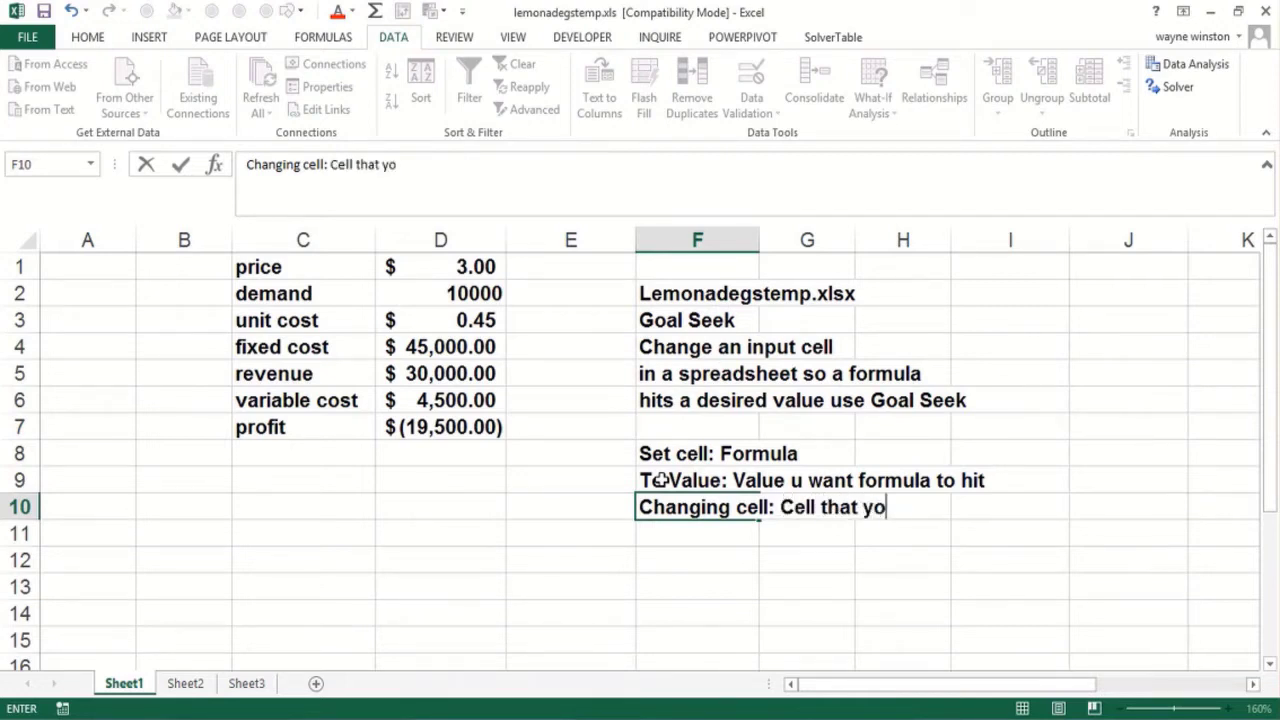
key(BackSpace)
key(BackSpace)
key(BackSpace)
text(change)
key(Return)
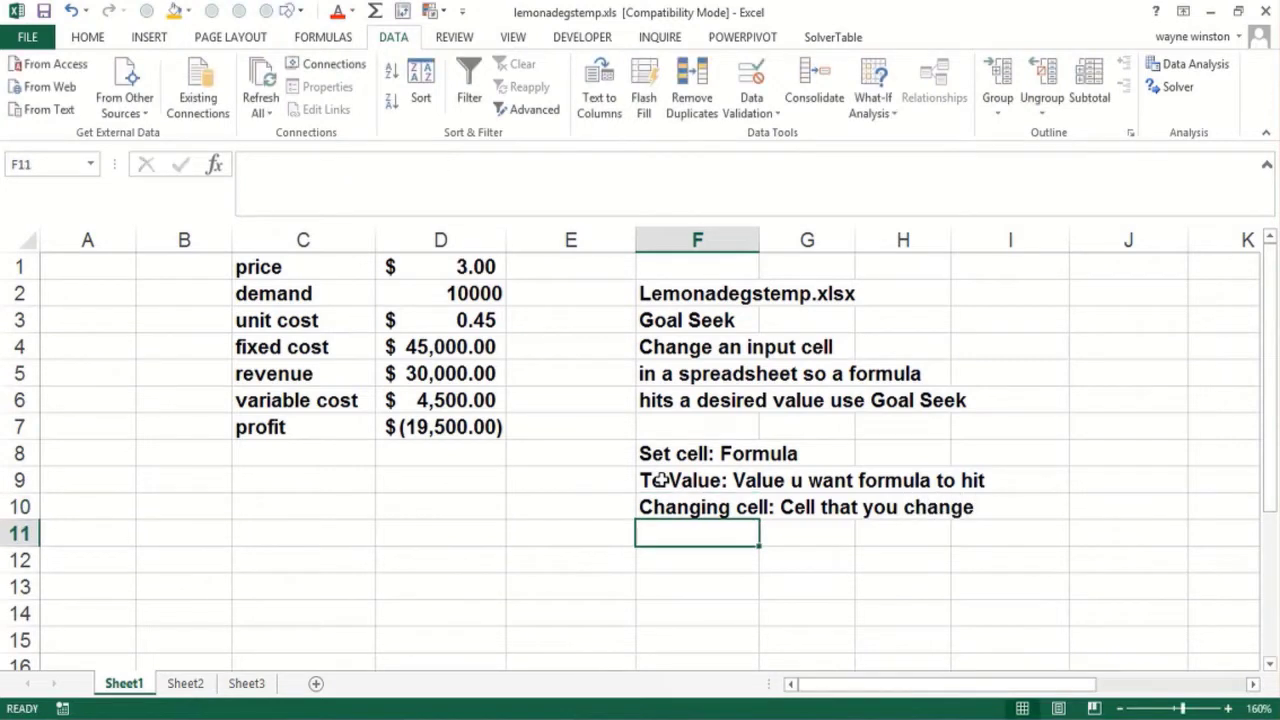
Step: Enter "When a save a spreadsheet" in cell F11
text(When a savc)
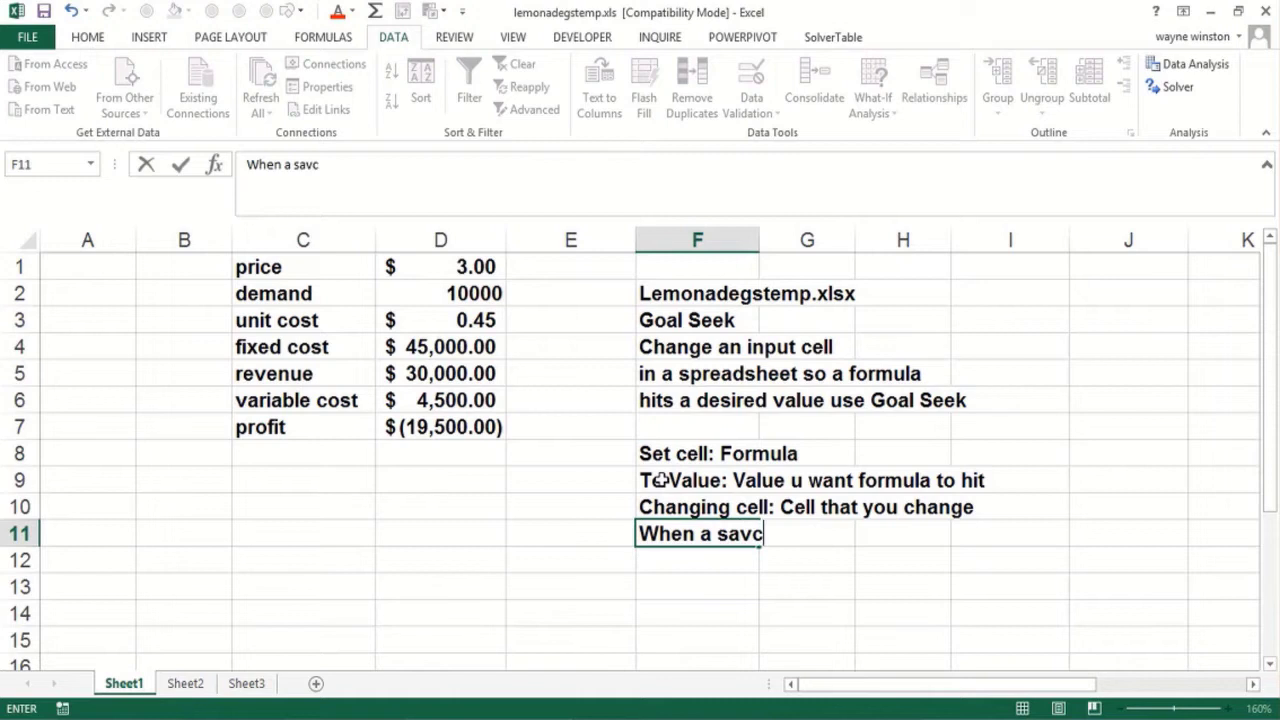
key(BackSpace)
text(e a sprea)
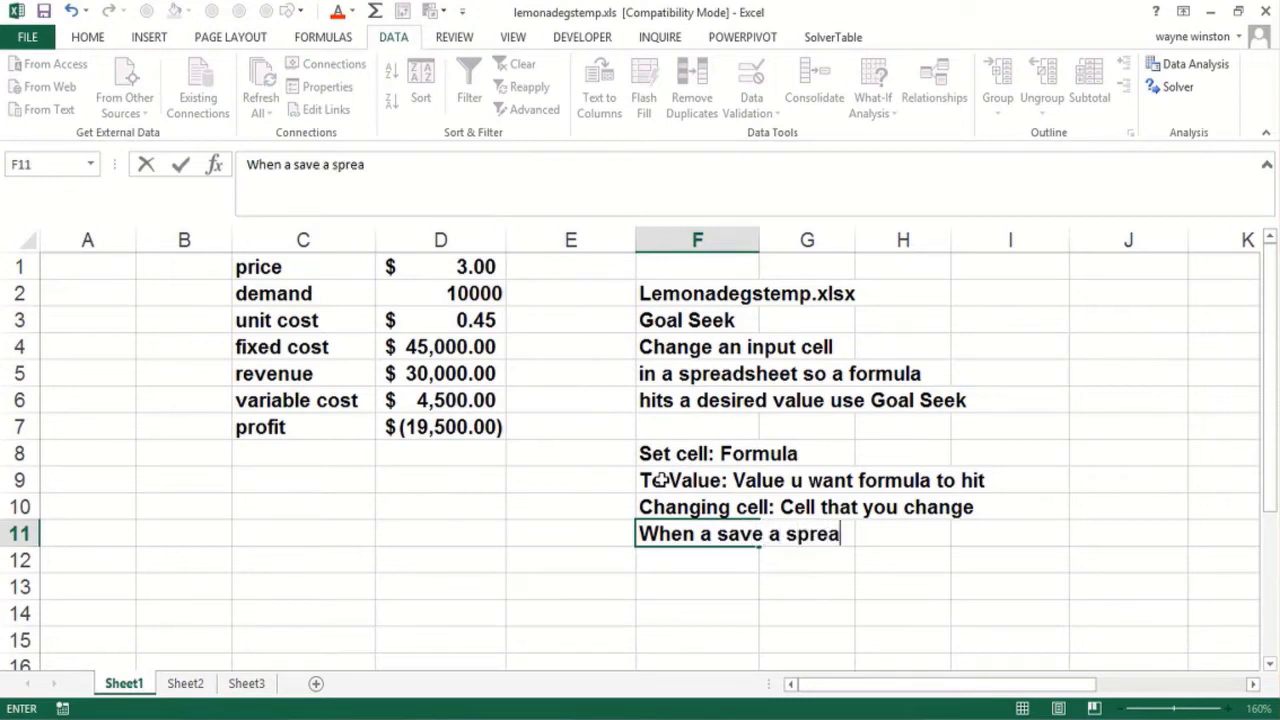
text(dspreet)
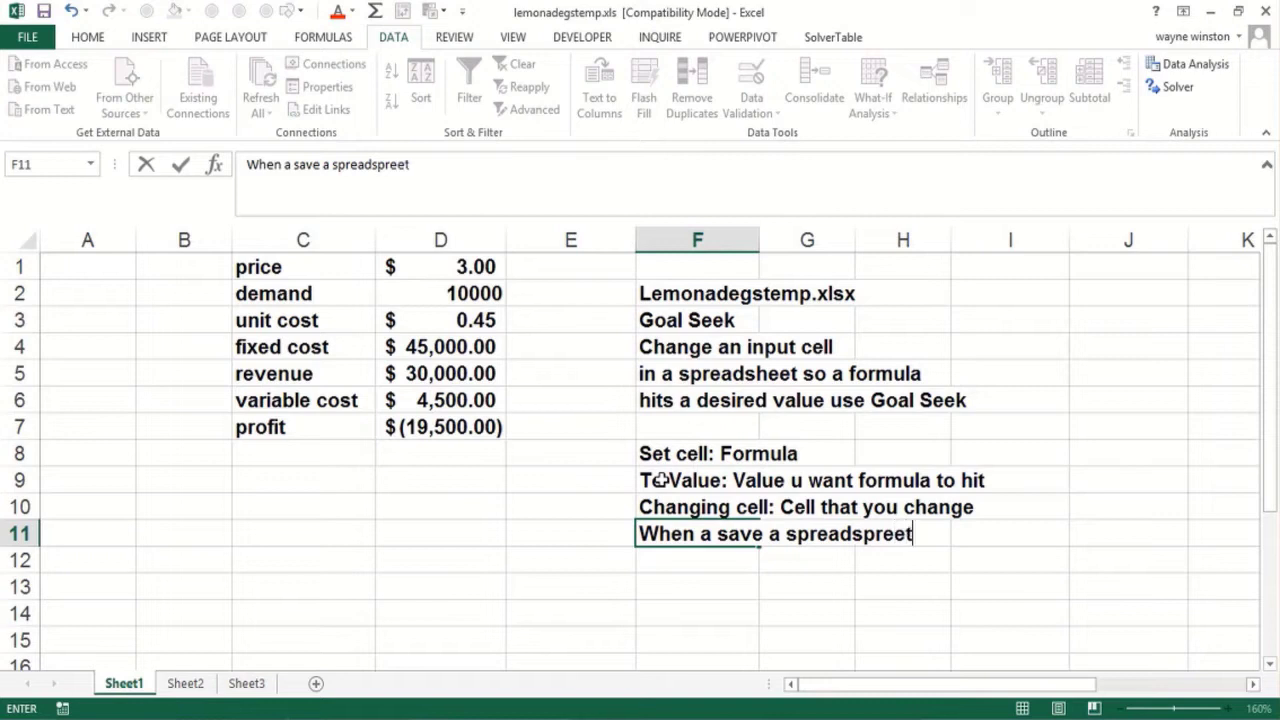
key(BackSpace)
key(BackSpace)
key(BackSpace)
key(BackSpace)
key(BackSpace)
key(BackSpace)
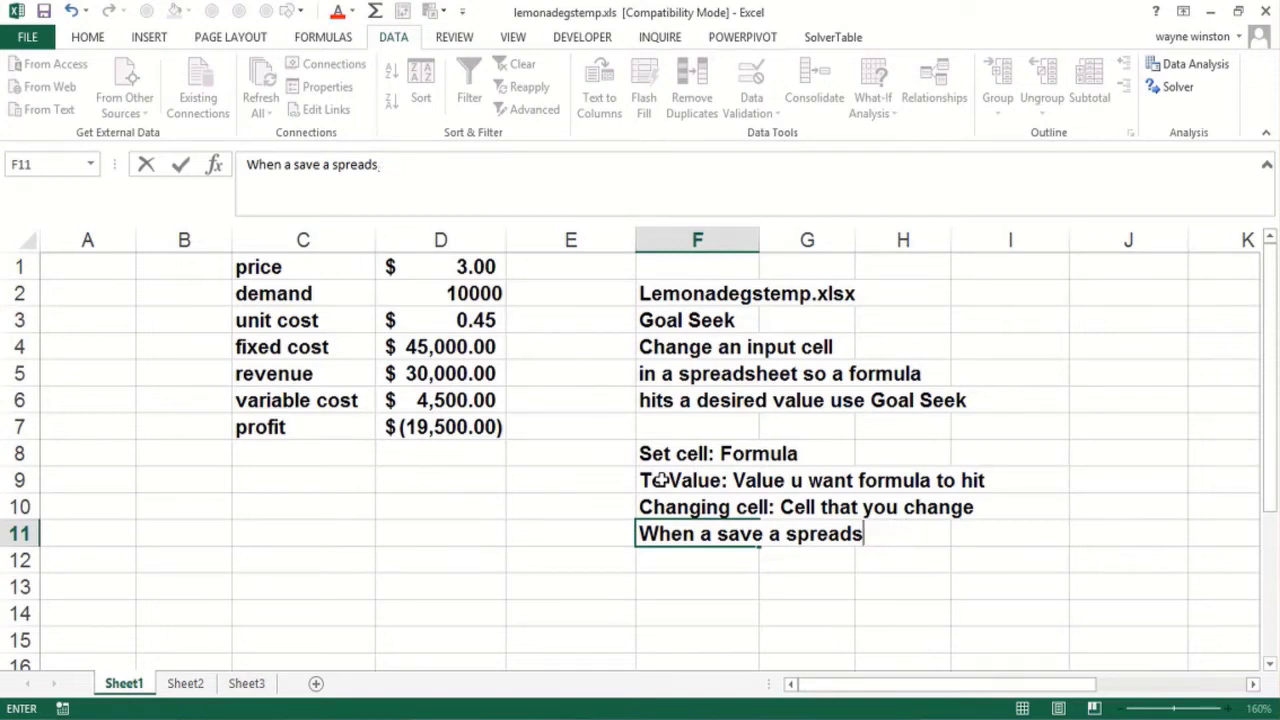
text(heet)
key(Return)
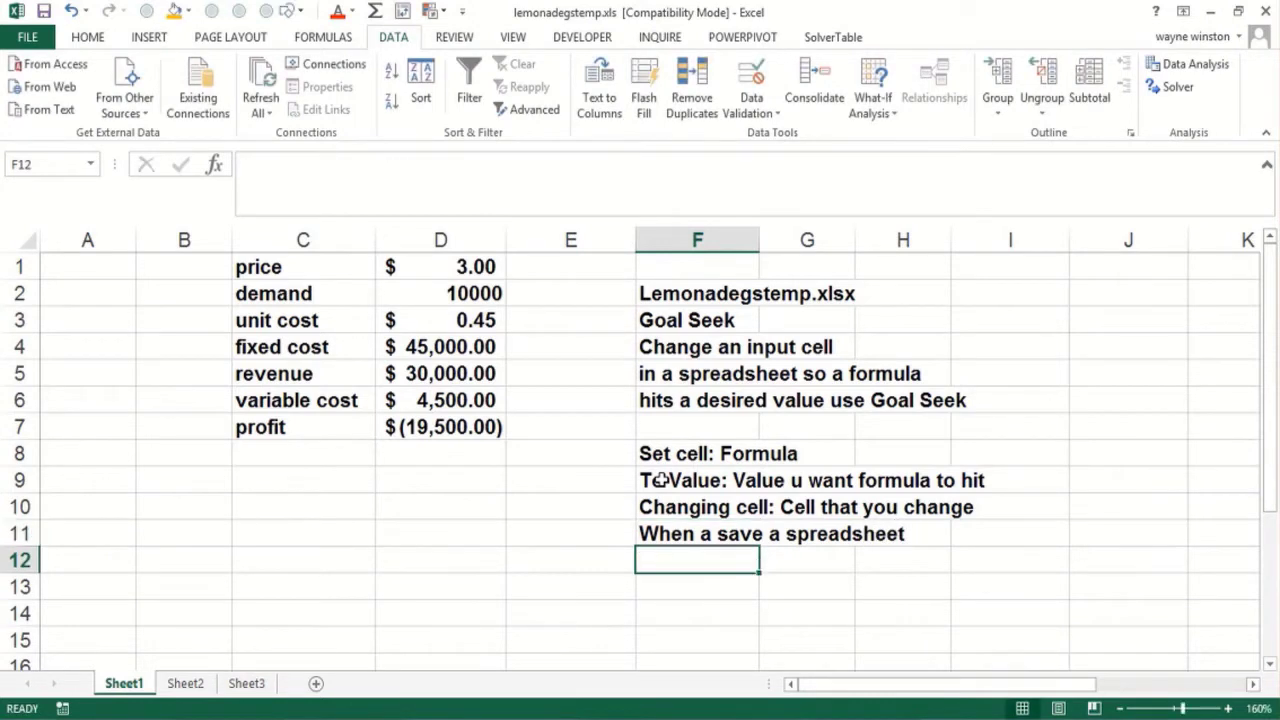
Step: Enter "Goal seek settings do not save." in cell F12
text(Goal seek s)
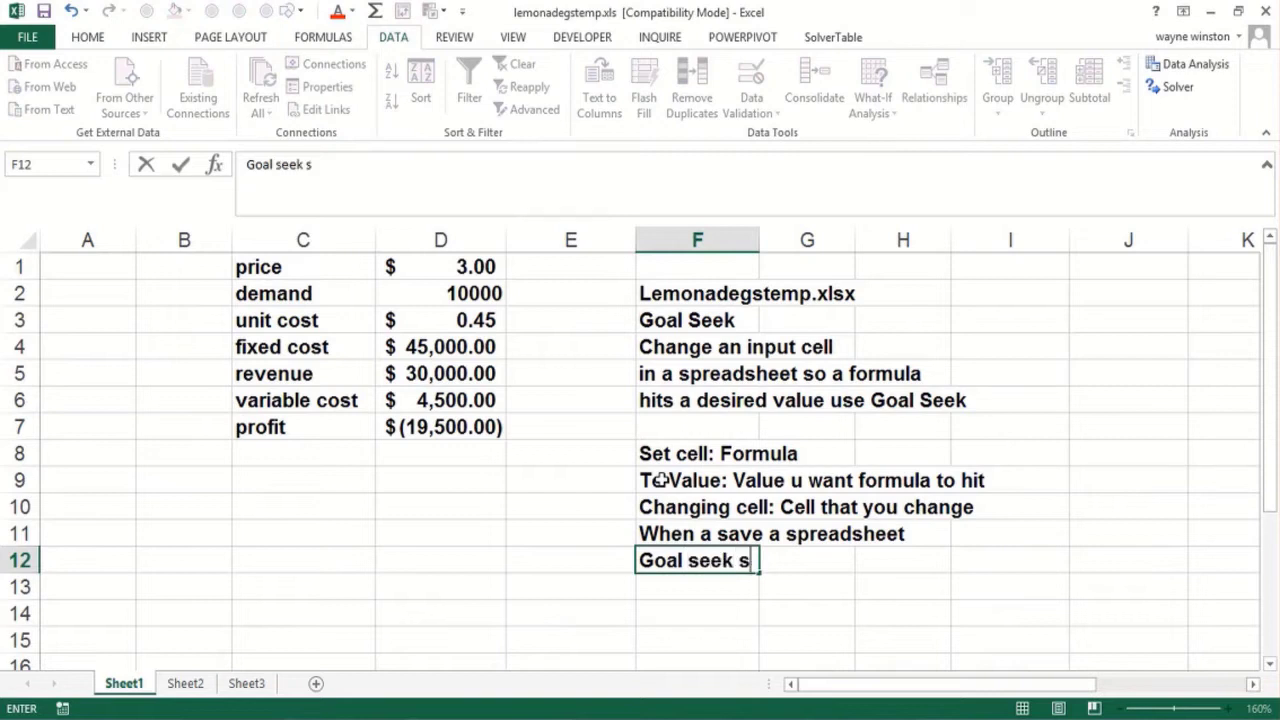
text(ettings )
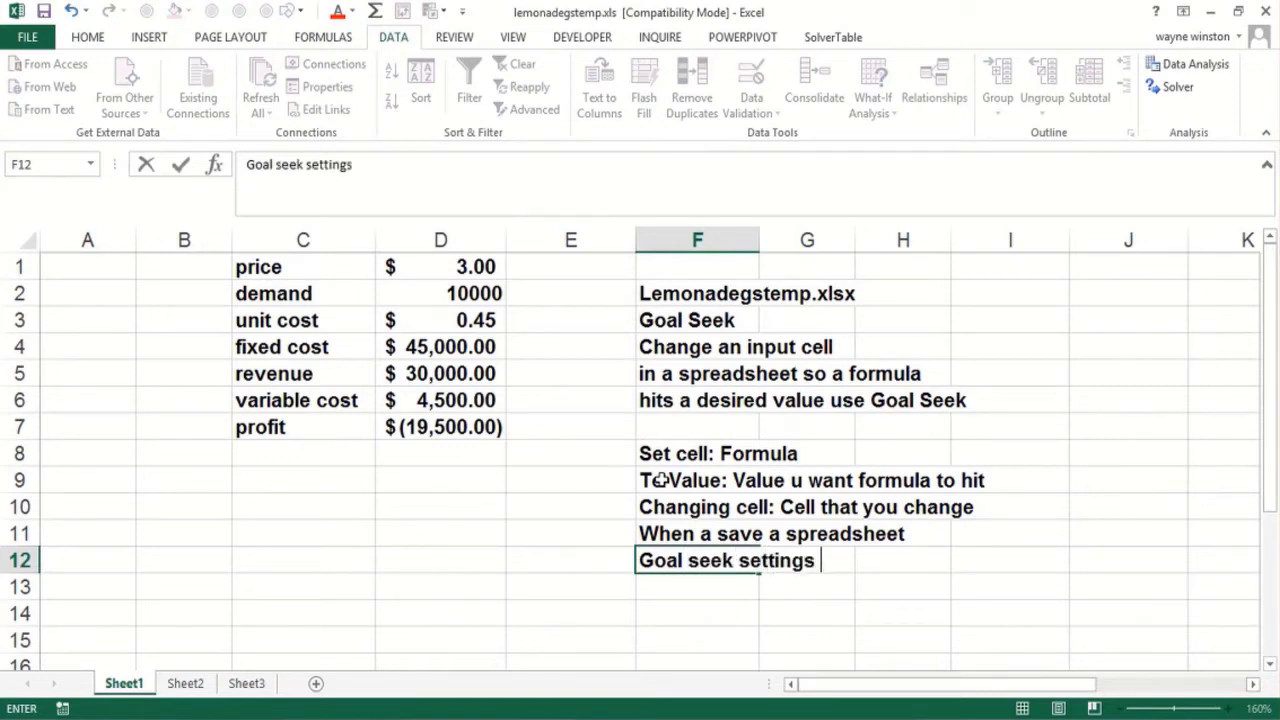
text(do not )
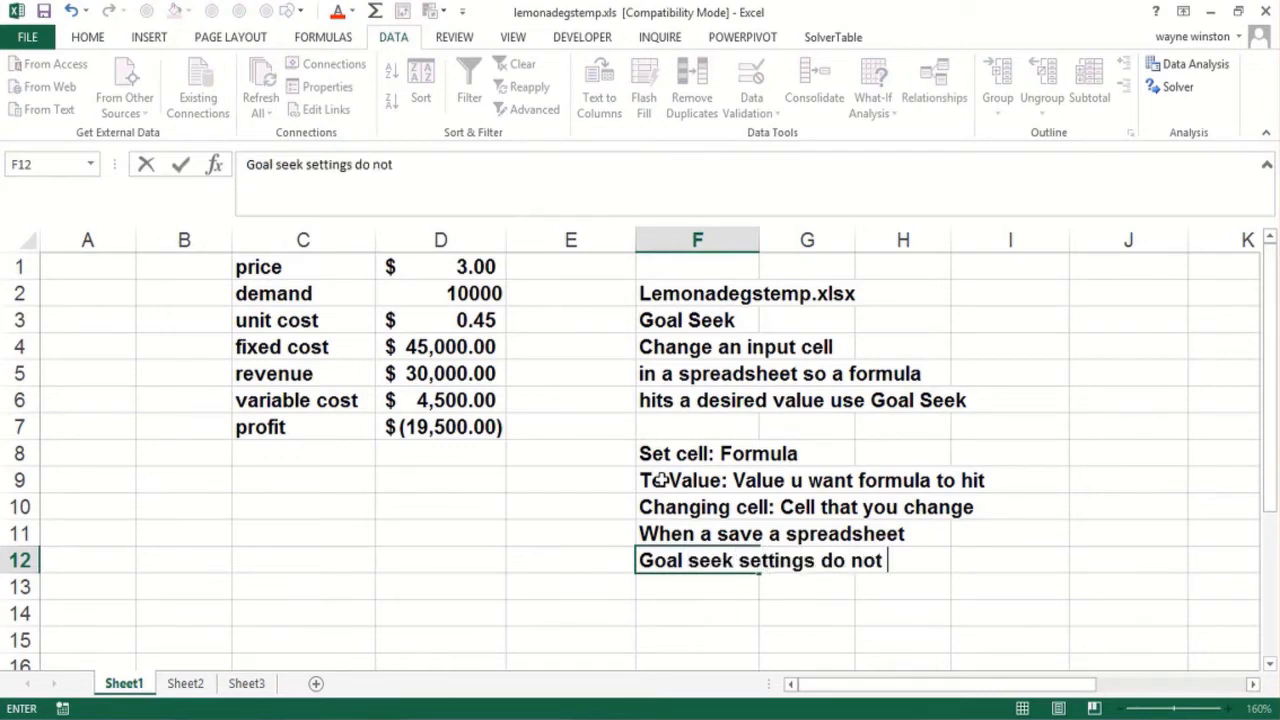
text(save.)
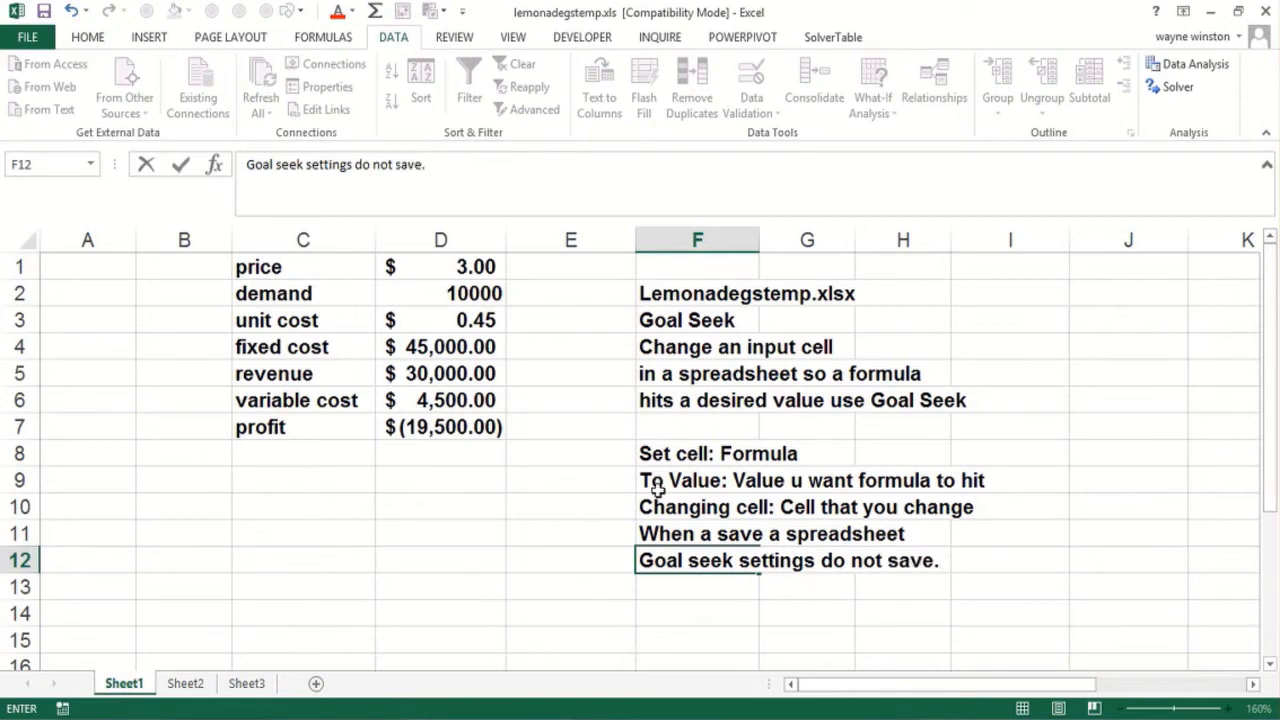
click(526, 511)
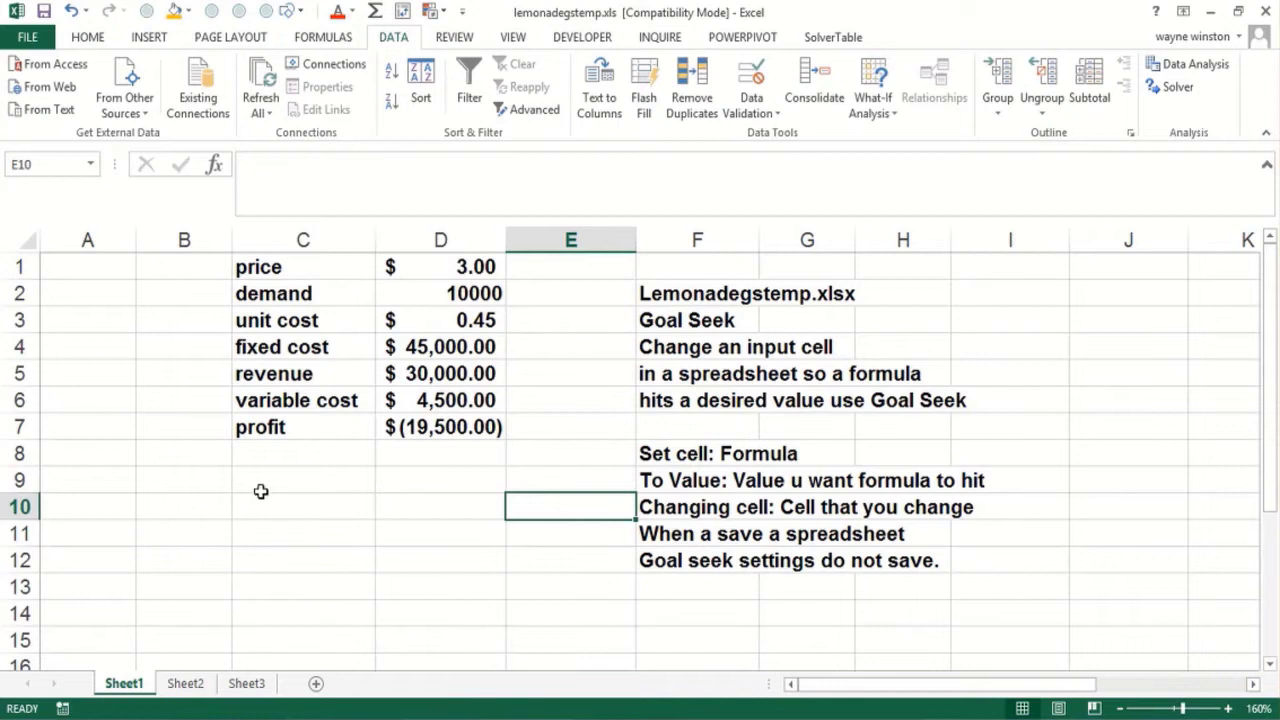
Step: Enter the label "Breakeven analysis" in cell C11, below the profit model
click(352, 533)
text(Br)
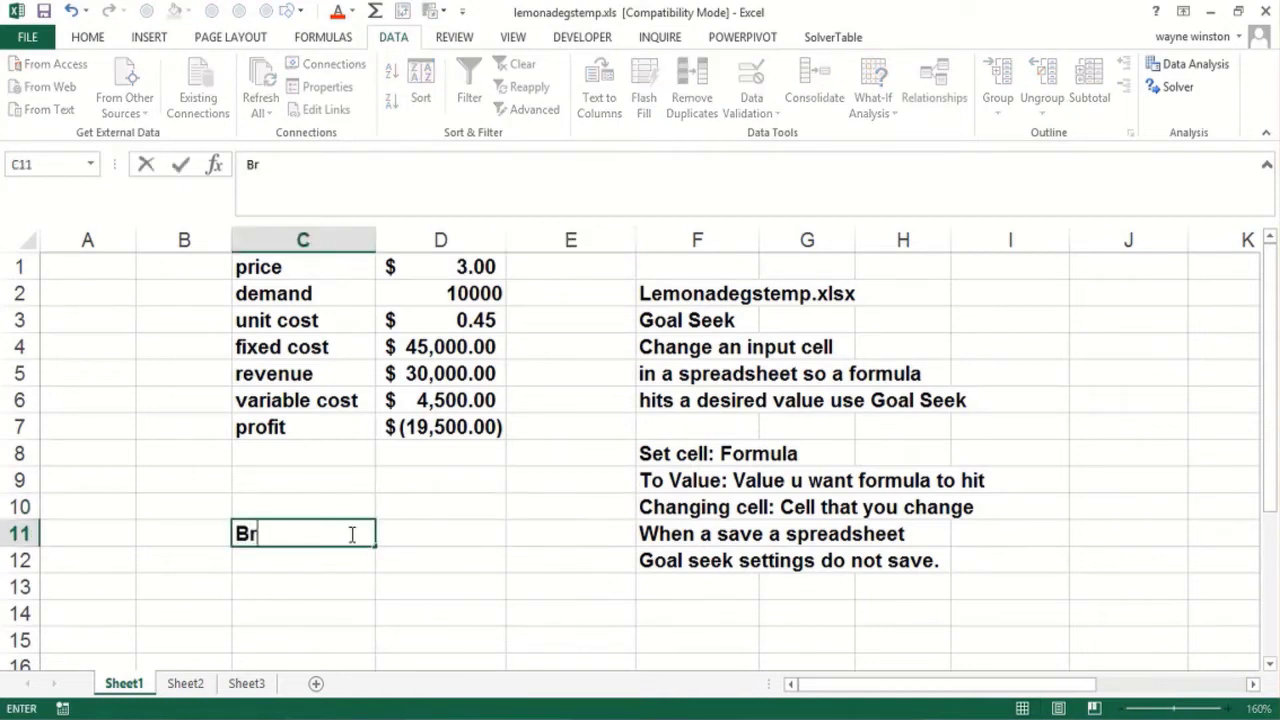
text(eakeven ana)
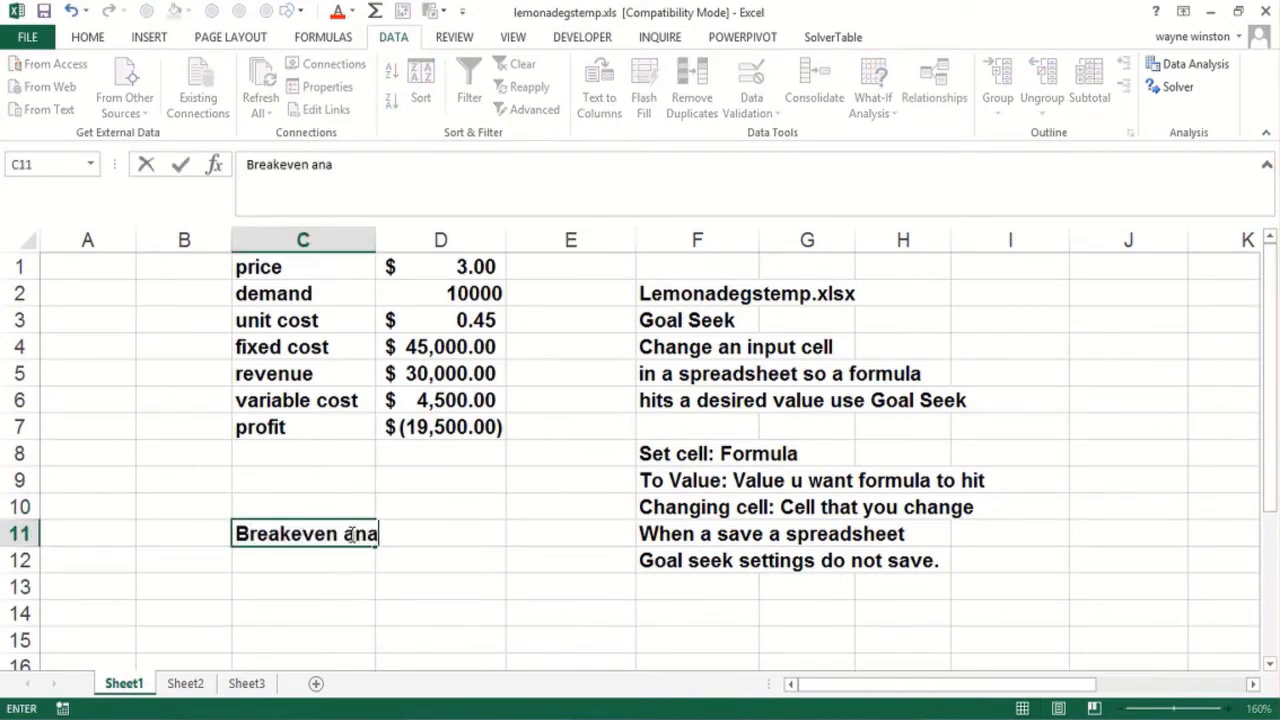
text(lysis)
key(Return)
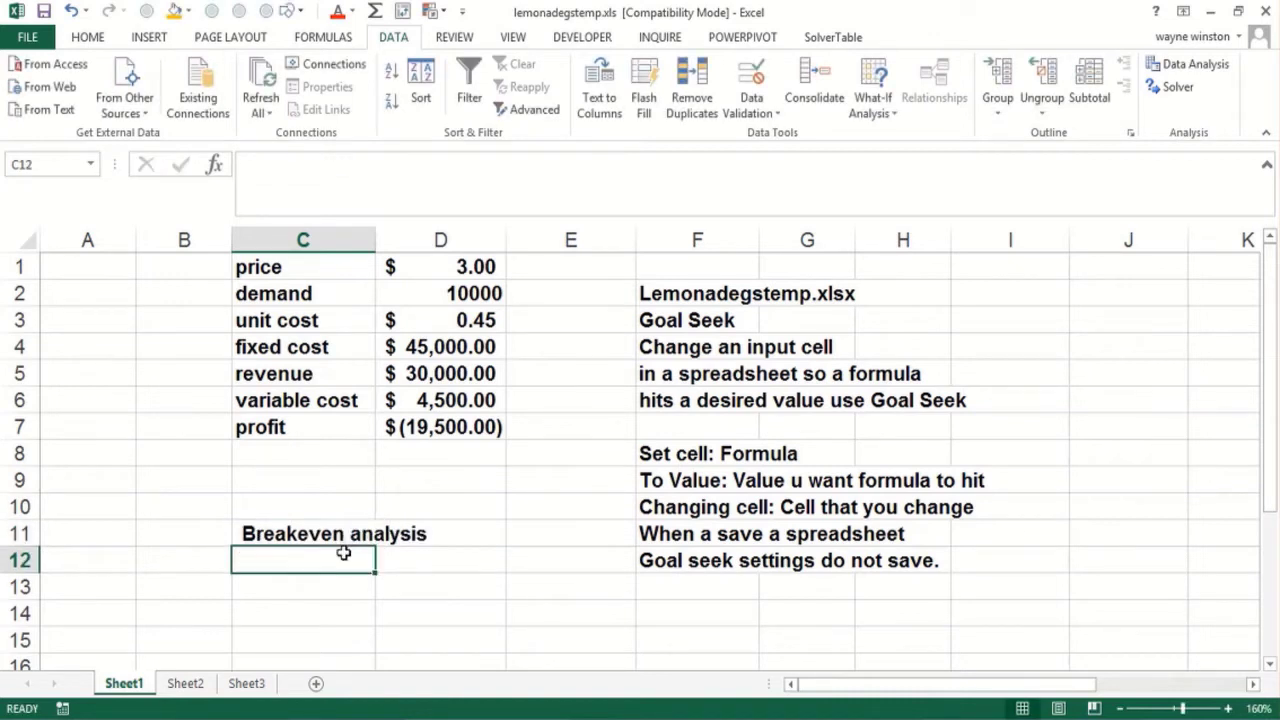
click(345, 509)
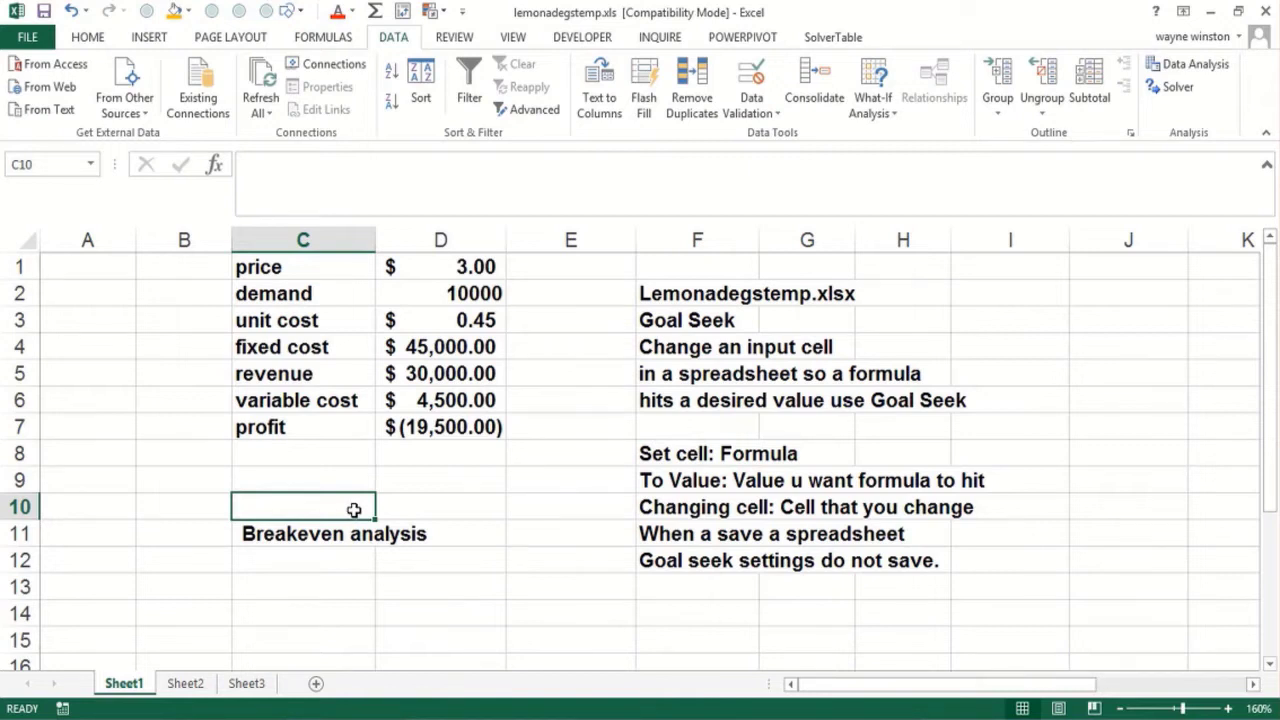
click(412, 482)
click(362, 477)
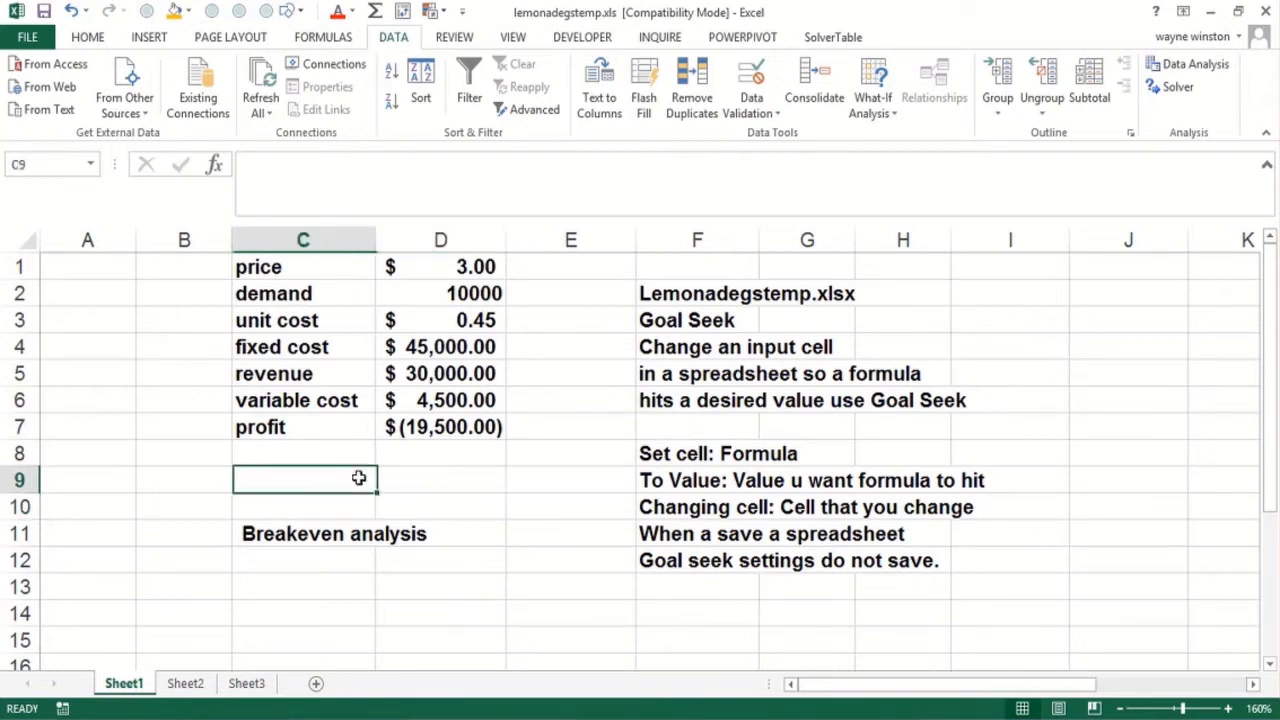
click(320, 507)
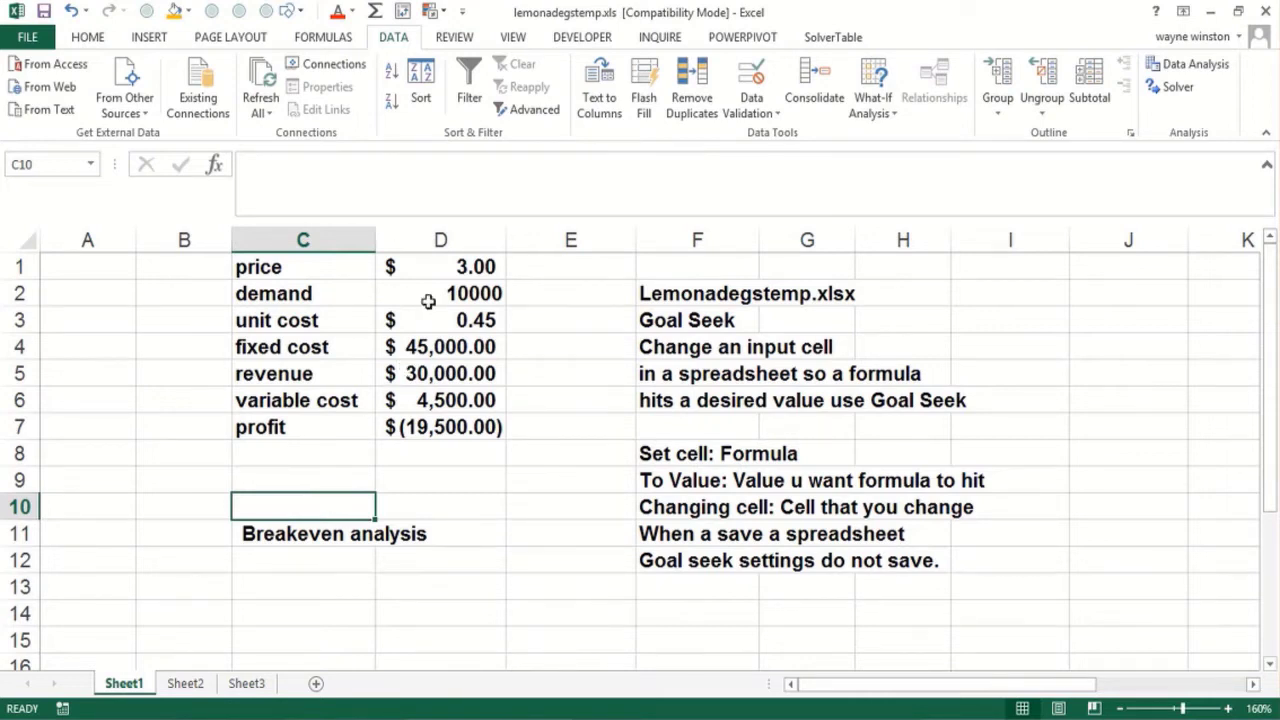
Step: Examine the price and demand inputs and the formulas behind revenue, variable cost and profit
click(437, 271)
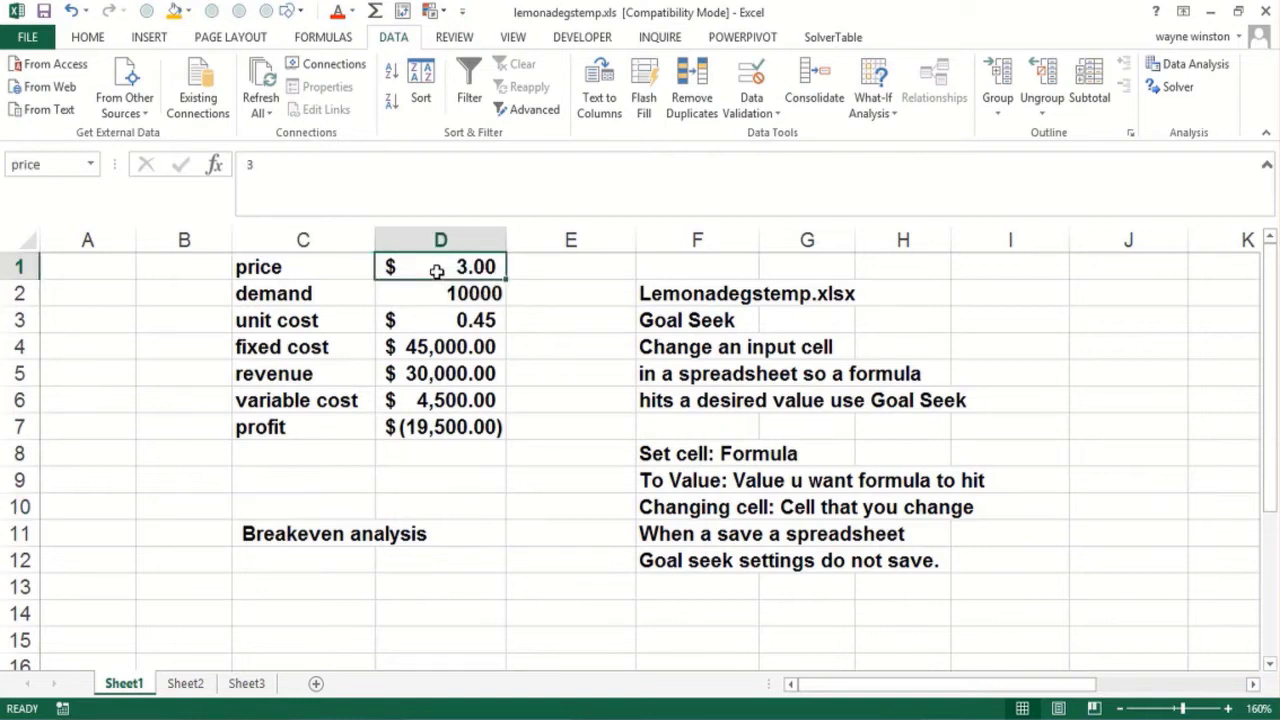
click(432, 294)
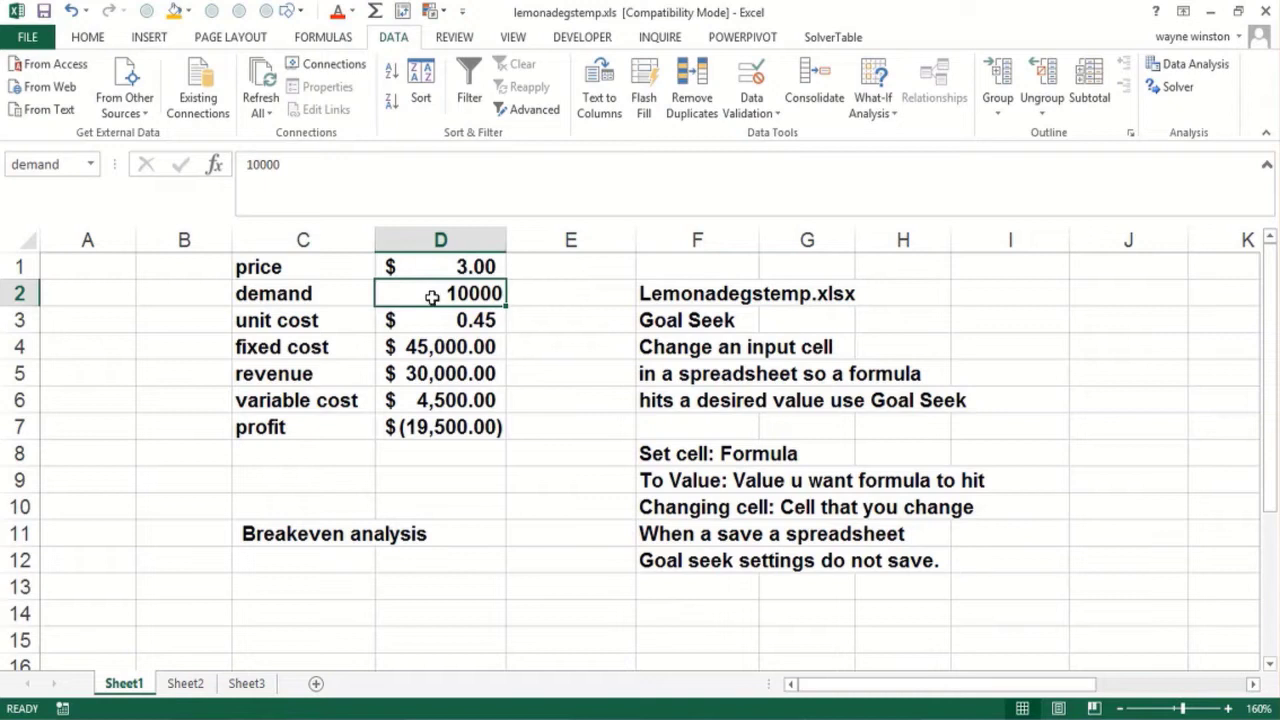
click(436, 378)
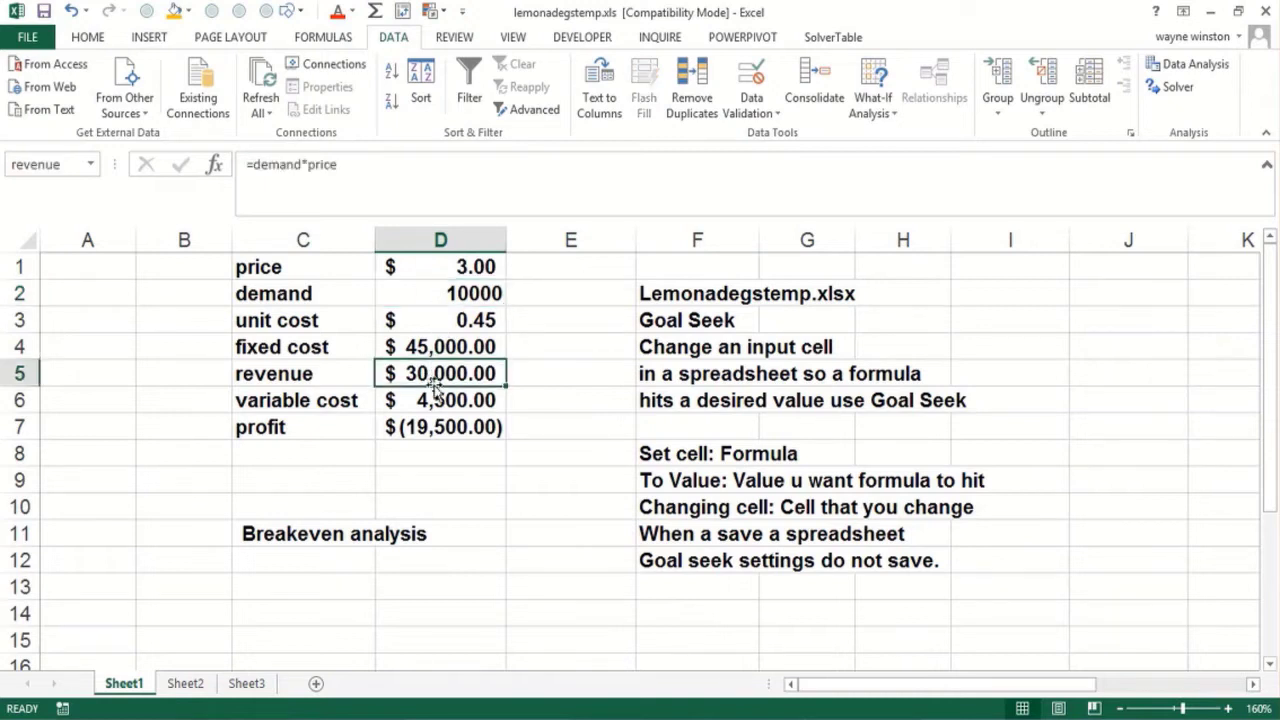
click(434, 401)
click(432, 427)
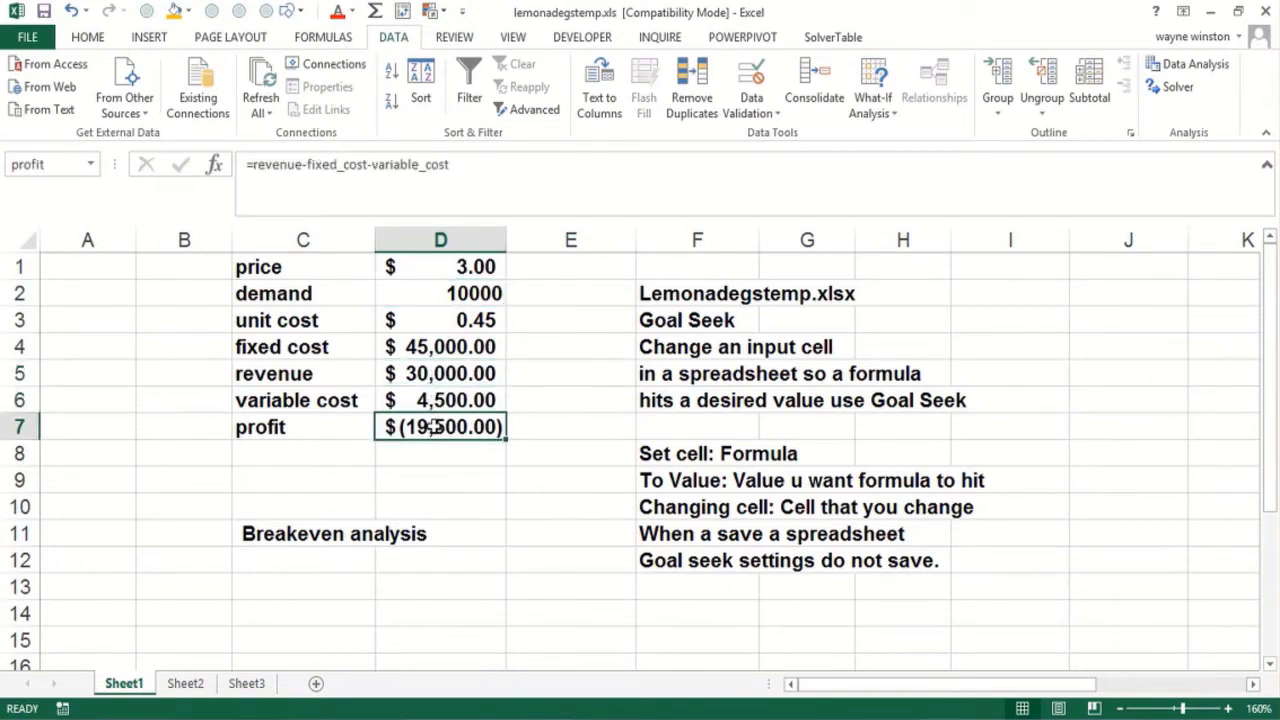
Step: Fill the demand cell D2 with yellow and color the profit value in D7 red
click(428, 293)
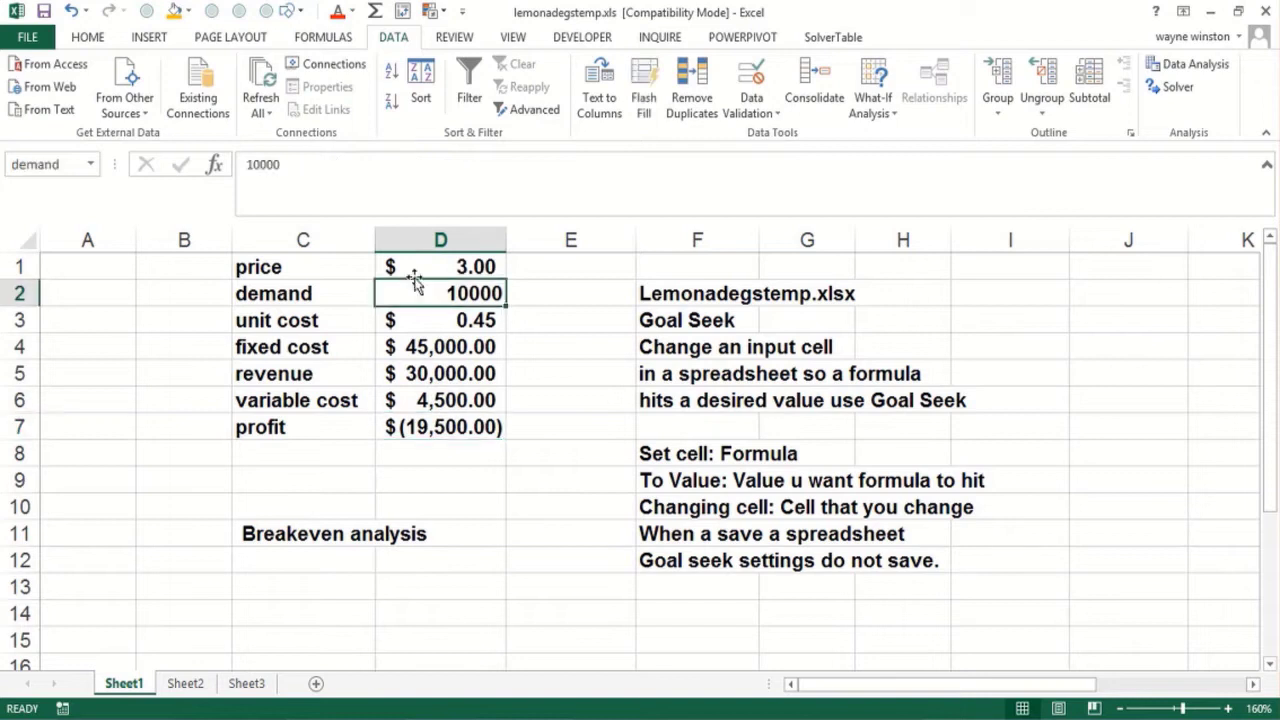
click(174, 12)
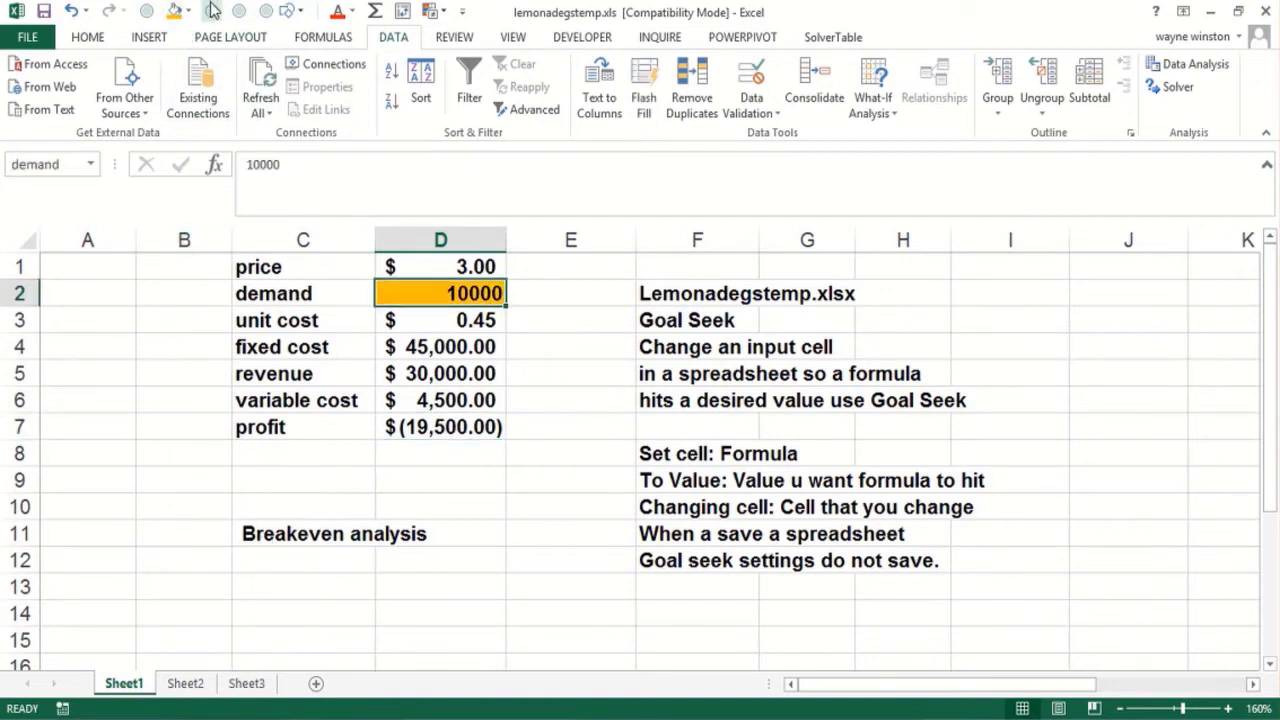
click(189, 11)
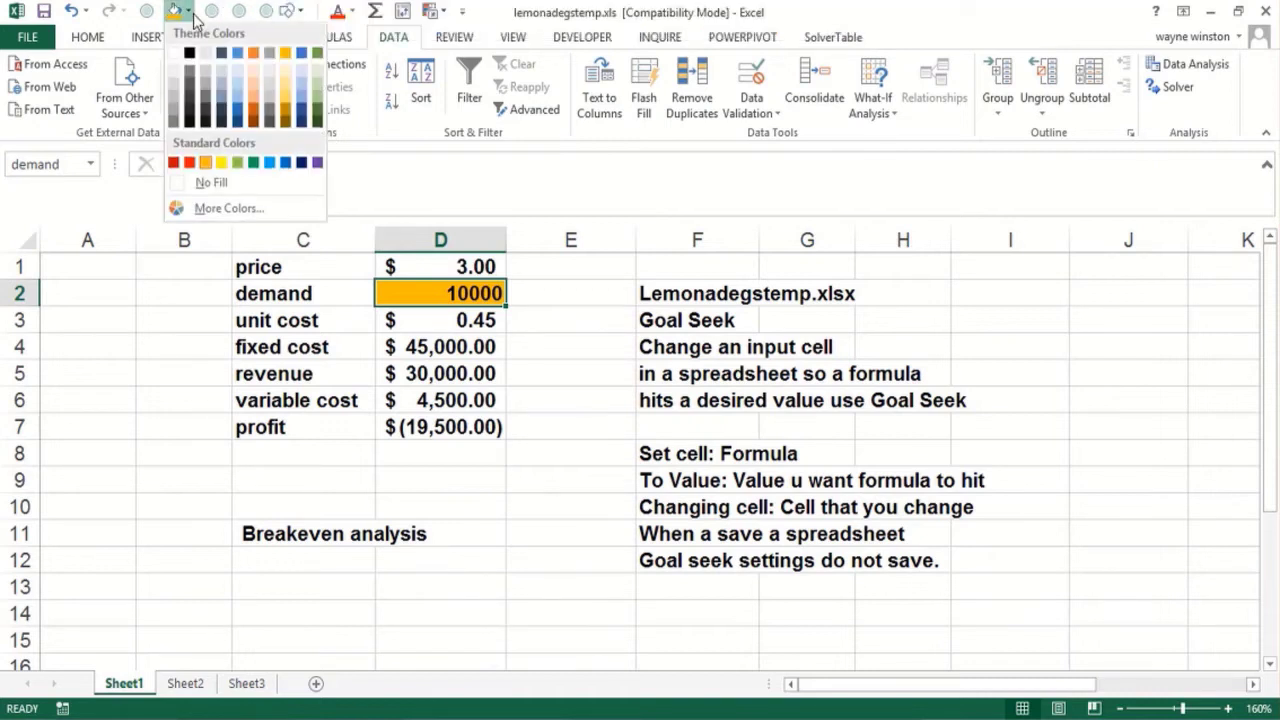
click(220, 164)
click(410, 425)
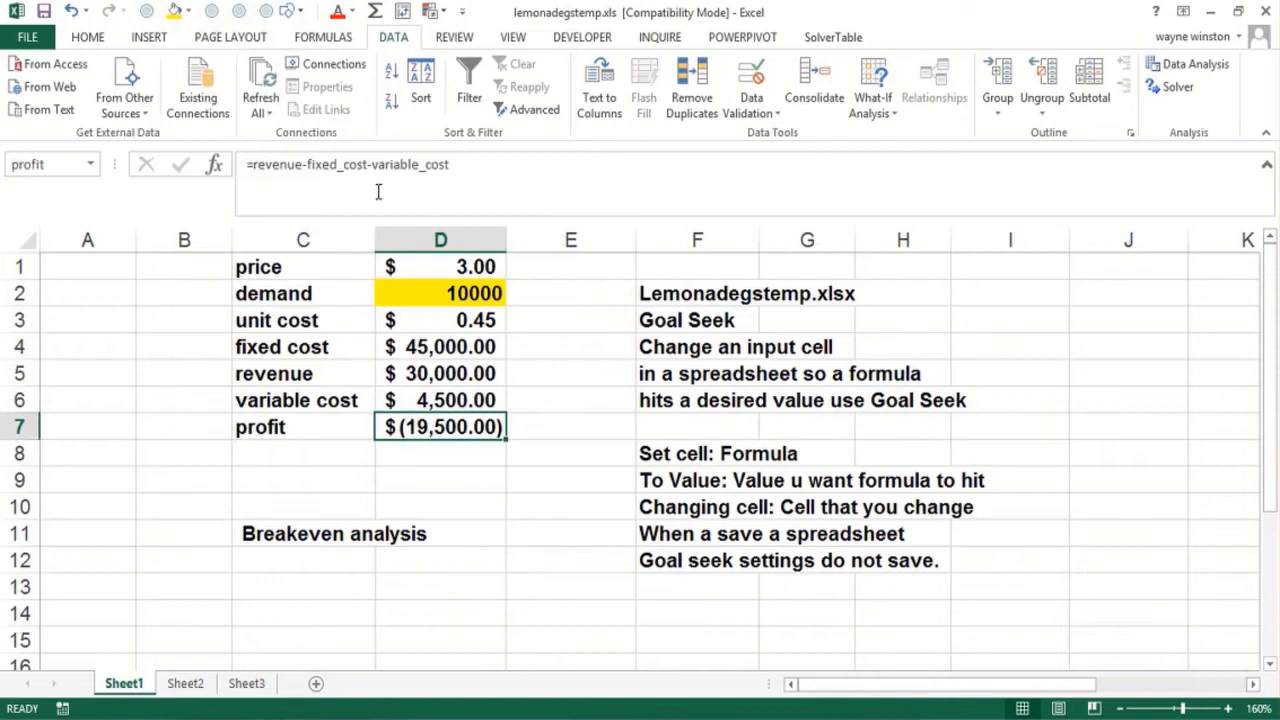
click(338, 11)
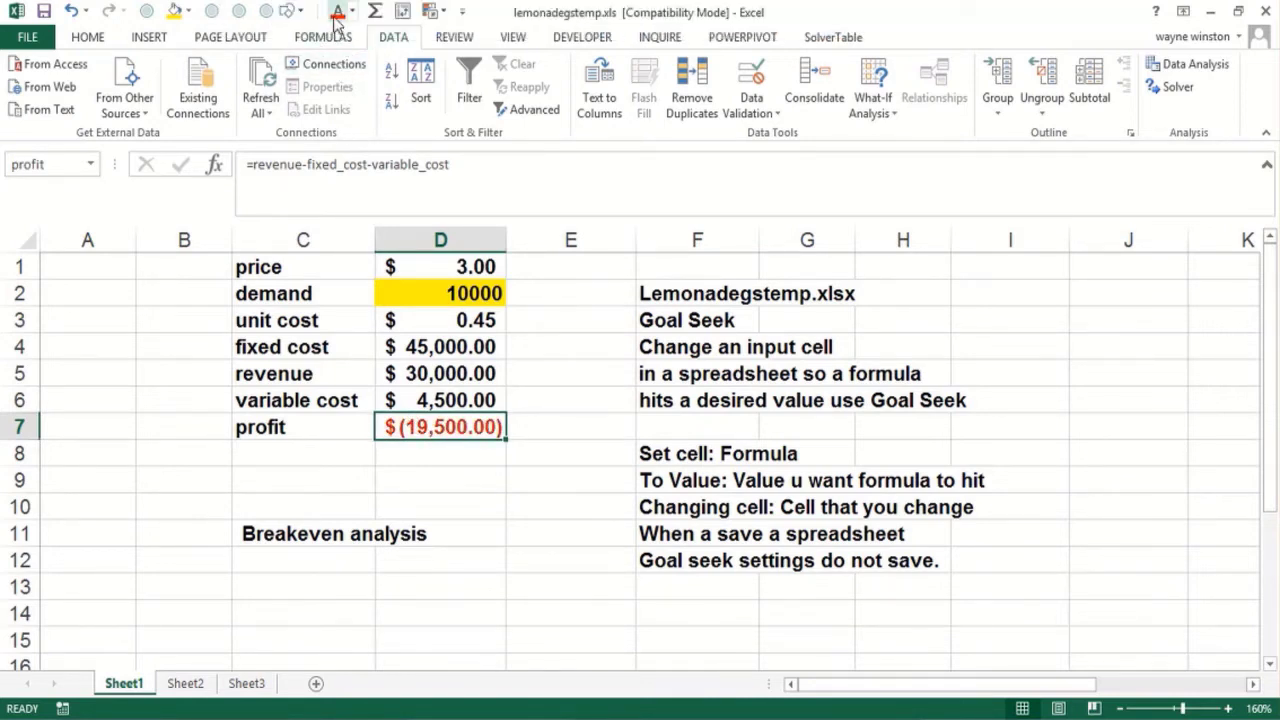
Step: Enter "change demand" in cell C9 and "so profit = 0" in cell C10, above the breakeven label
double_click(284, 483)
text(demand)
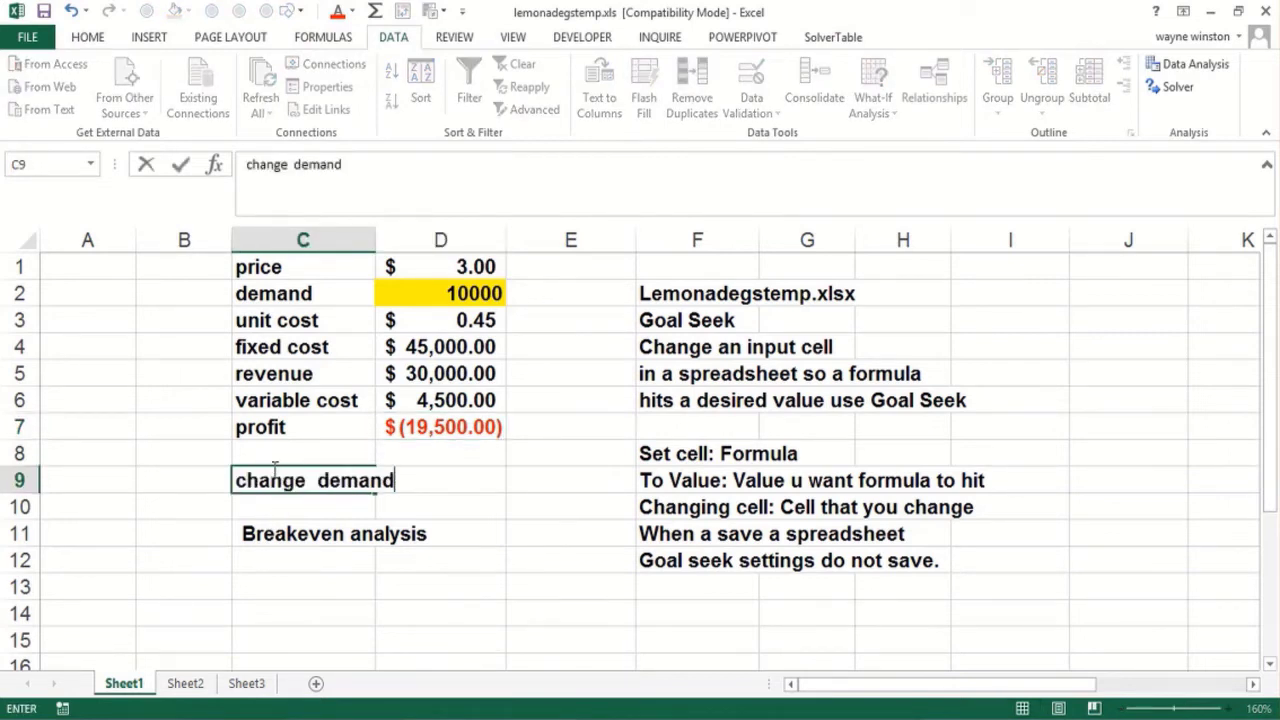
key(ctrl+Return)
key(Return)
text(so profit = 0)
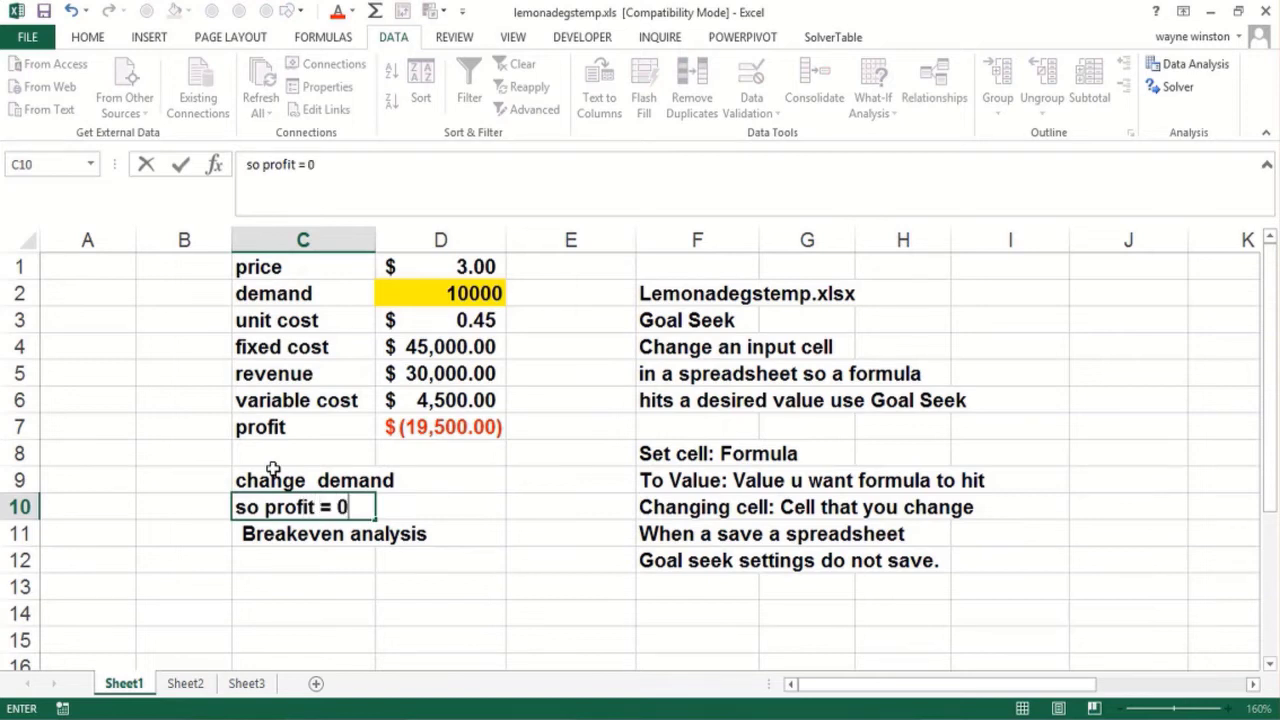
key(Return)
Step: Review the price, demand and profit cells, and set the demand in D2 to 15000 as a trial value
click(423, 275)
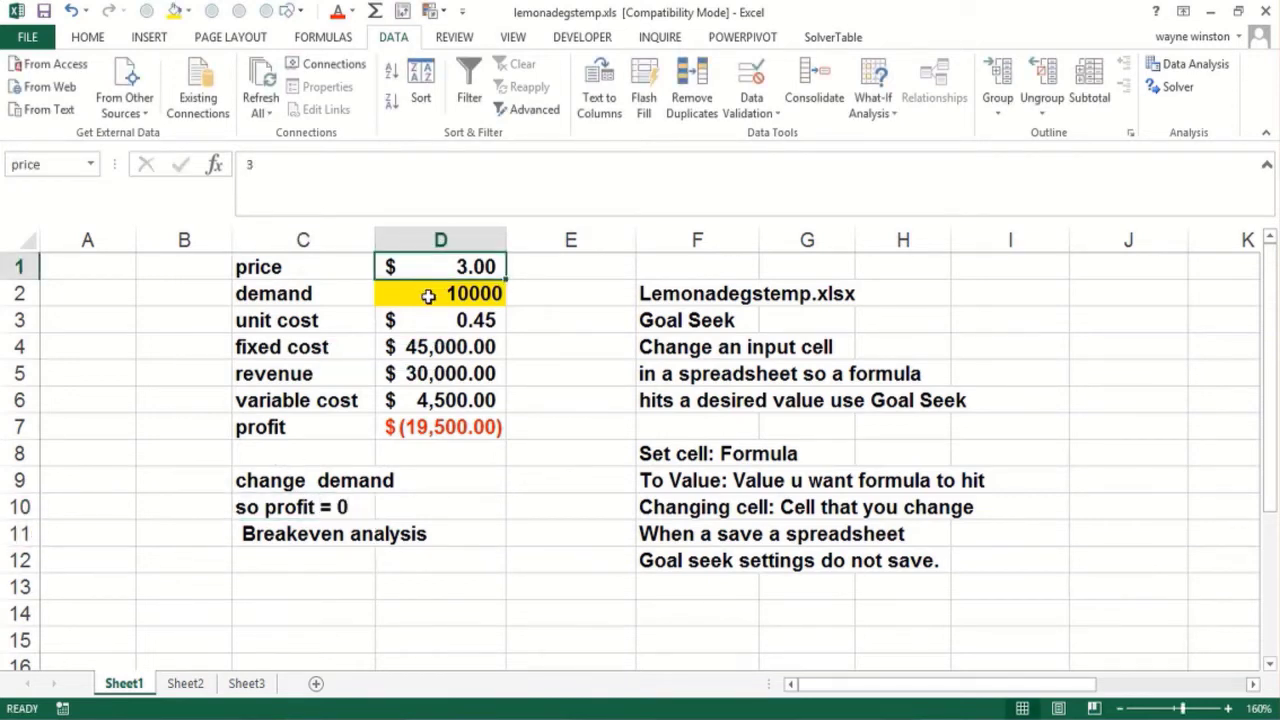
click(428, 296)
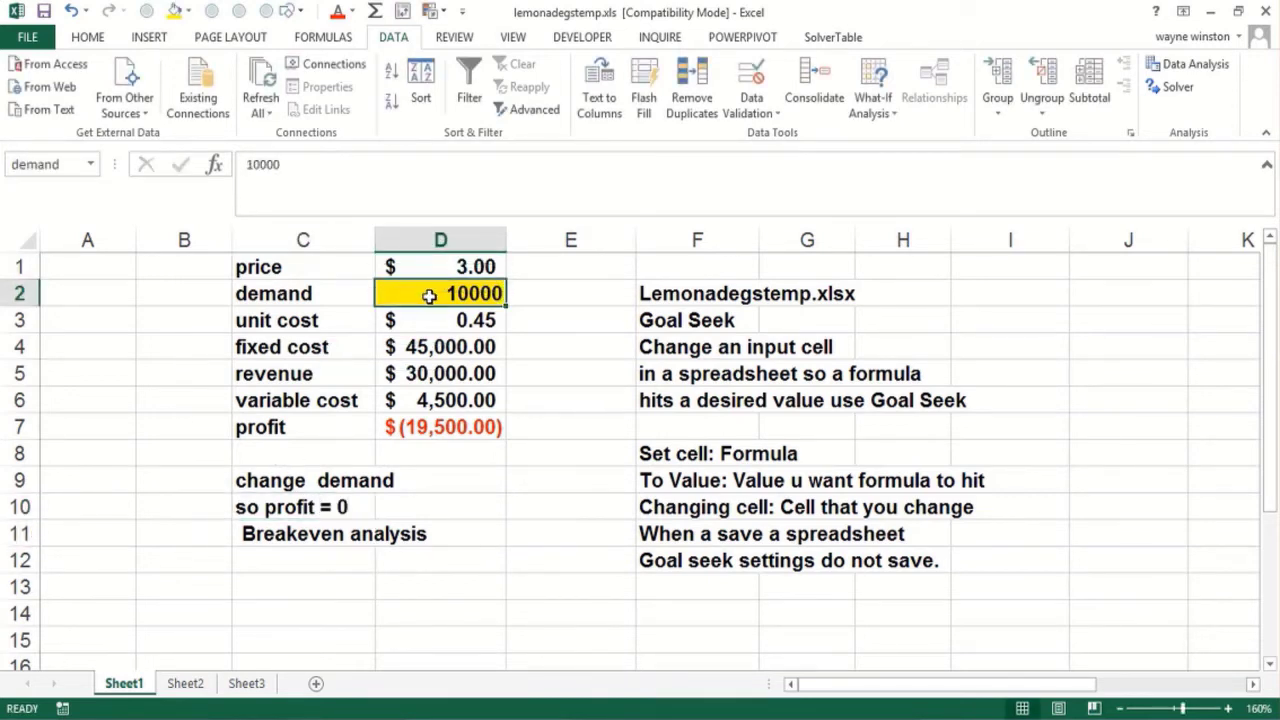
click(486, 422)
click(452, 291)
text(15000)
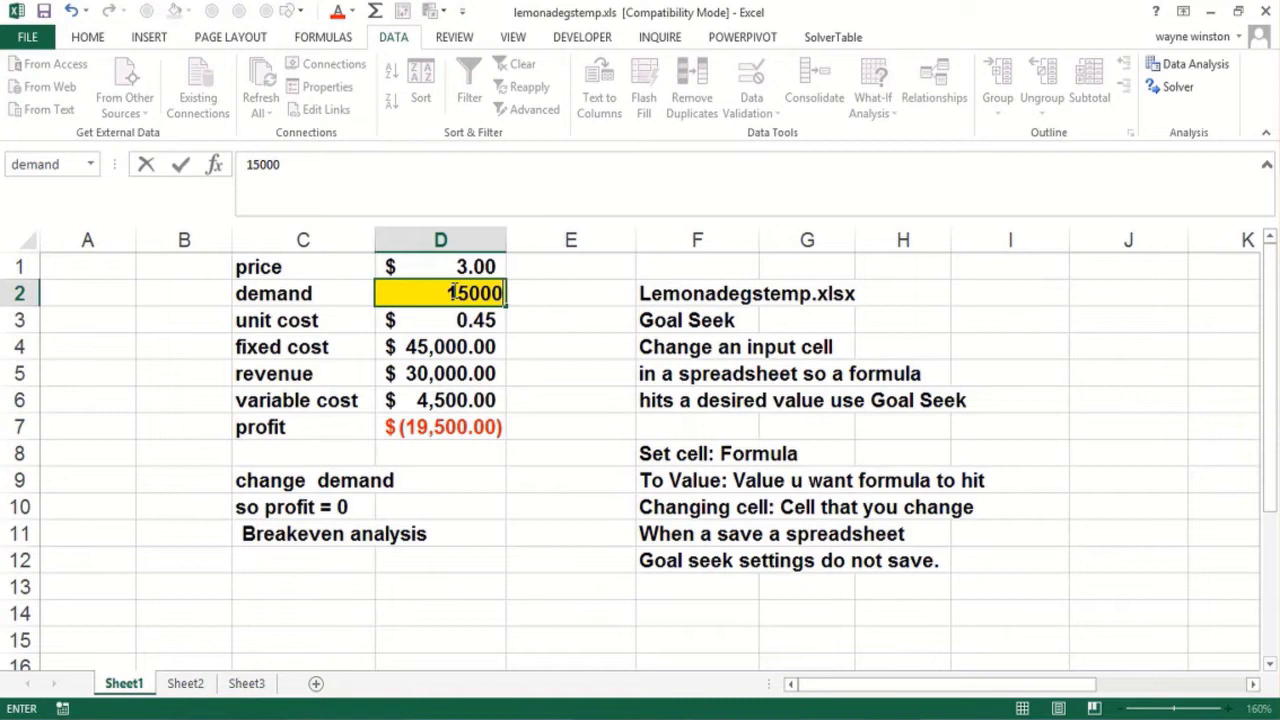
key(Return)
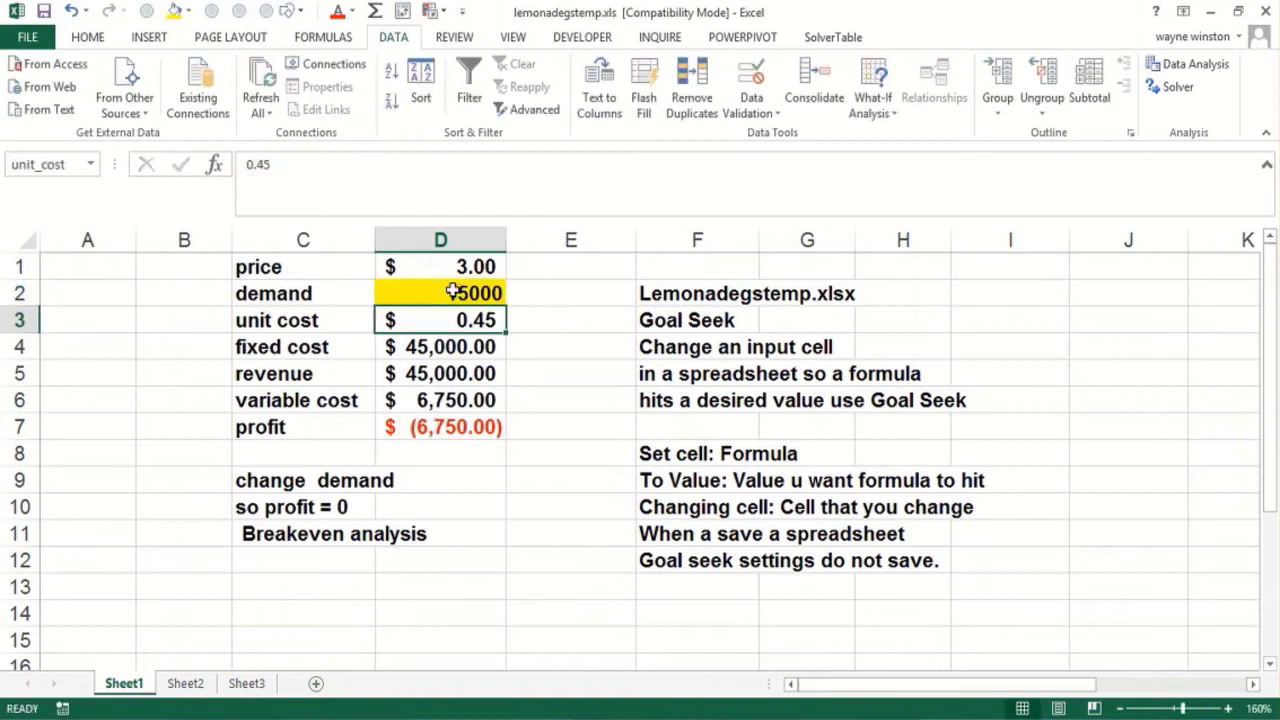
Step: Check the profit in D7 and set the demand in D2 to 20000
click(478, 427)
click(445, 296)
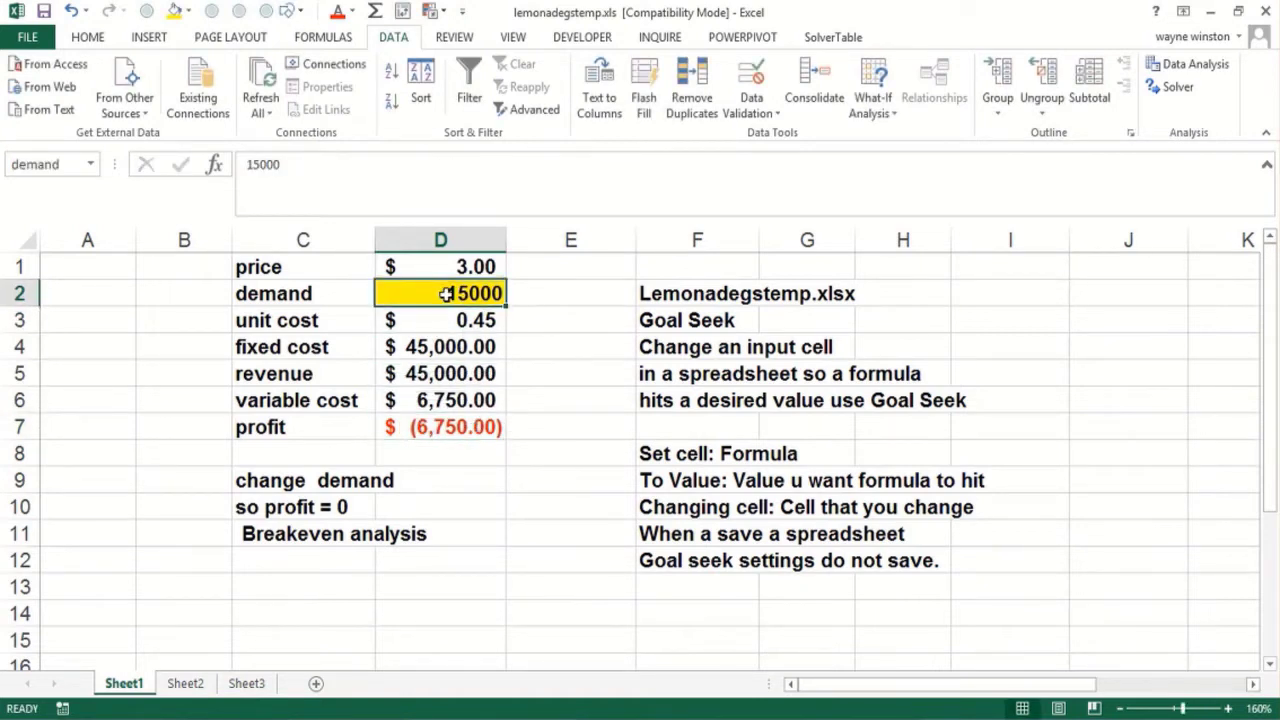
text(20000)
key(Return)
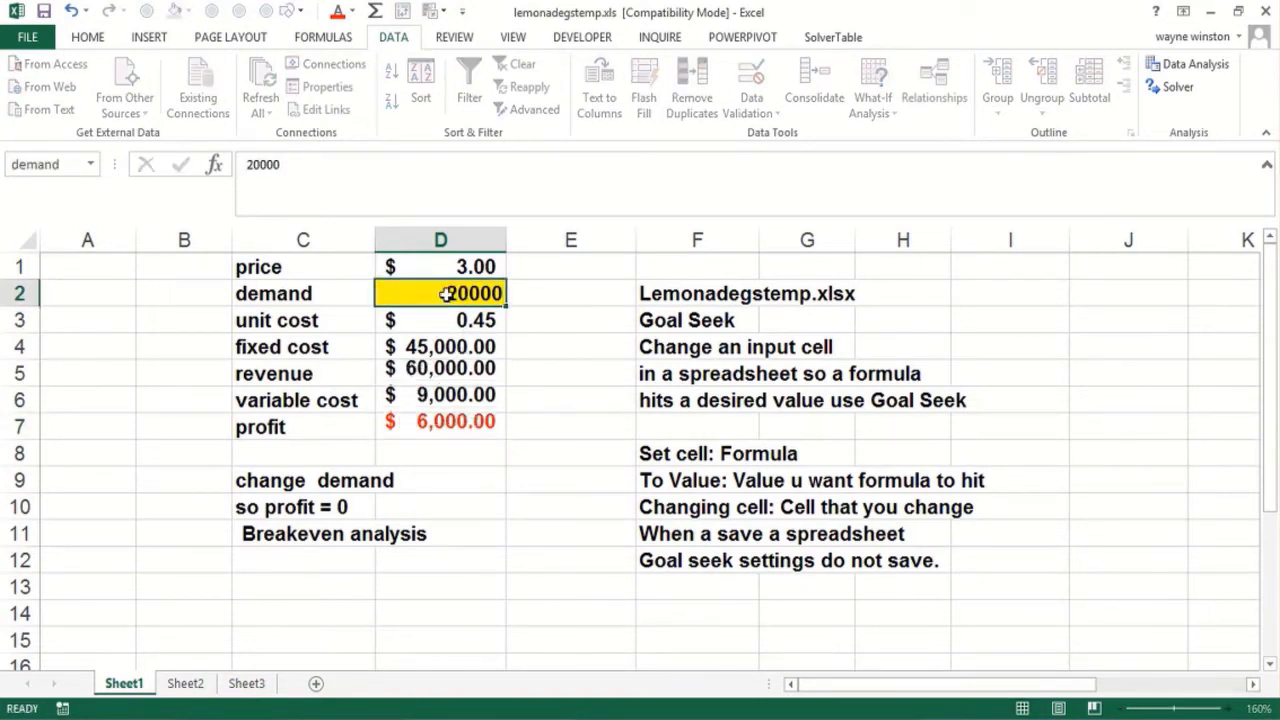
Step: Run Goal Seek to bring the profit in D7 to 0 by changing the demand in D2, and keep the solution
click(424, 444)
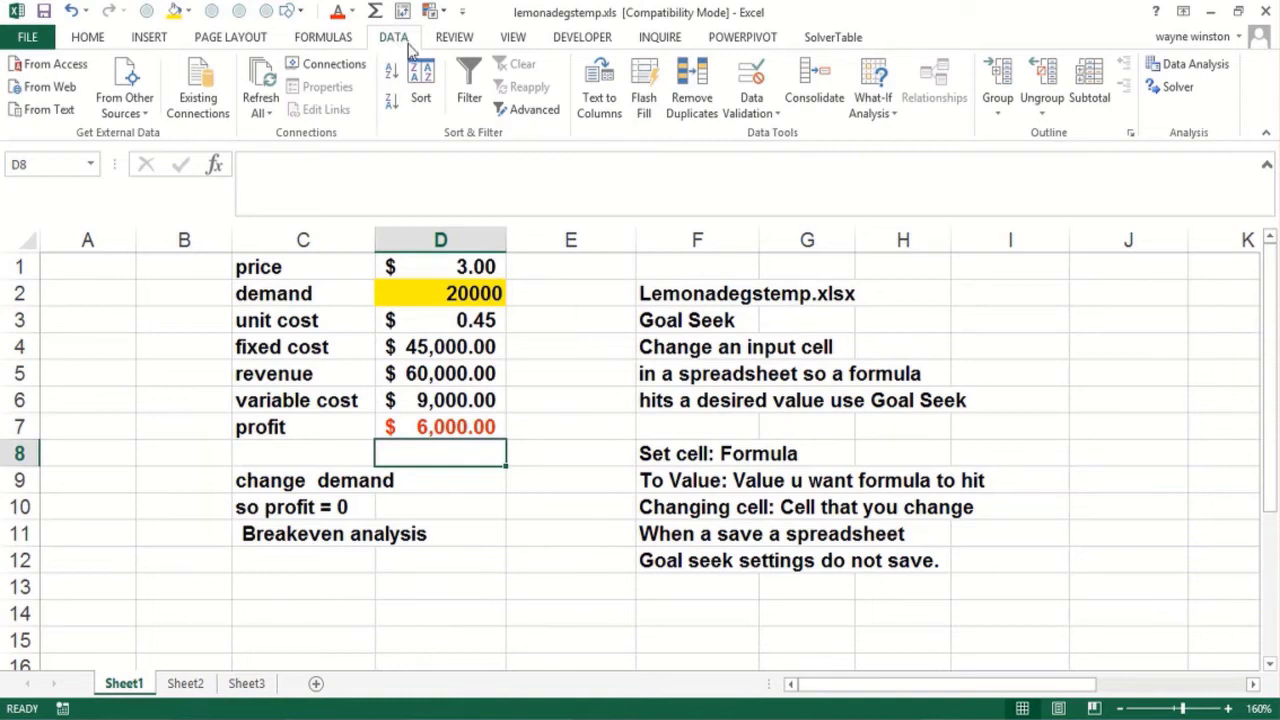
click(871, 112)
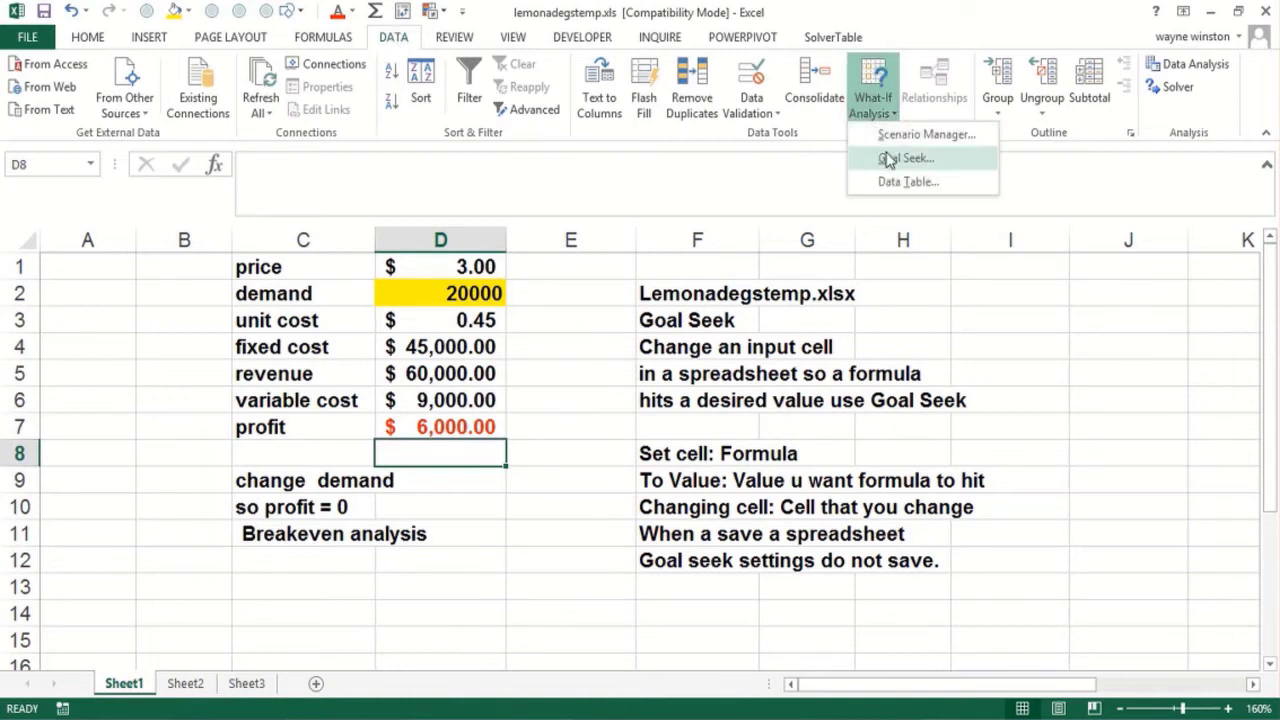
click(905, 157)
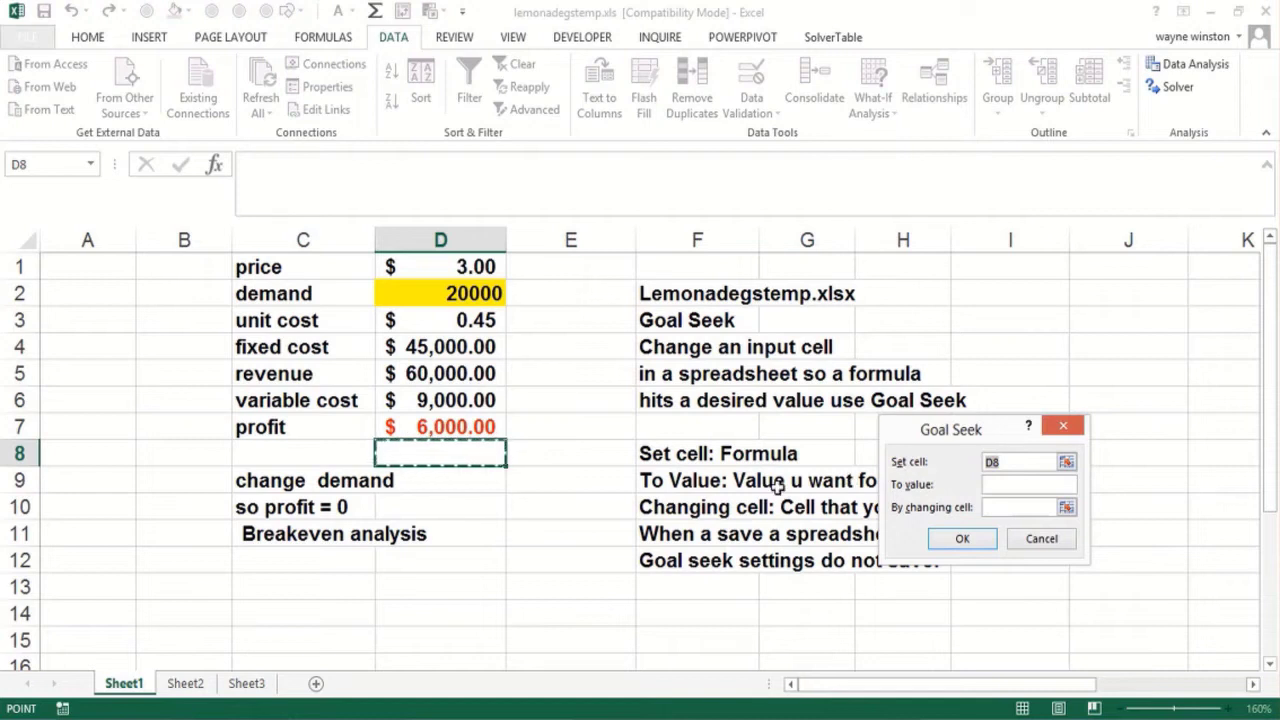
click(456, 427)
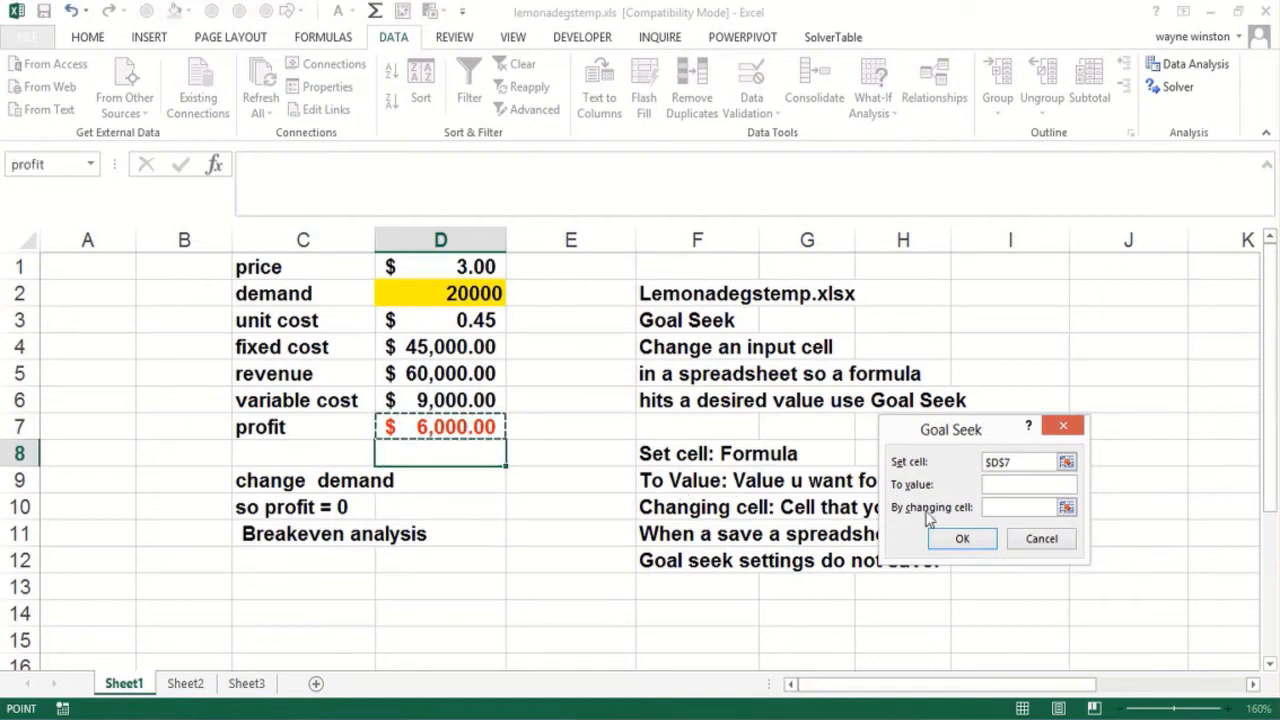
click(1016, 486)
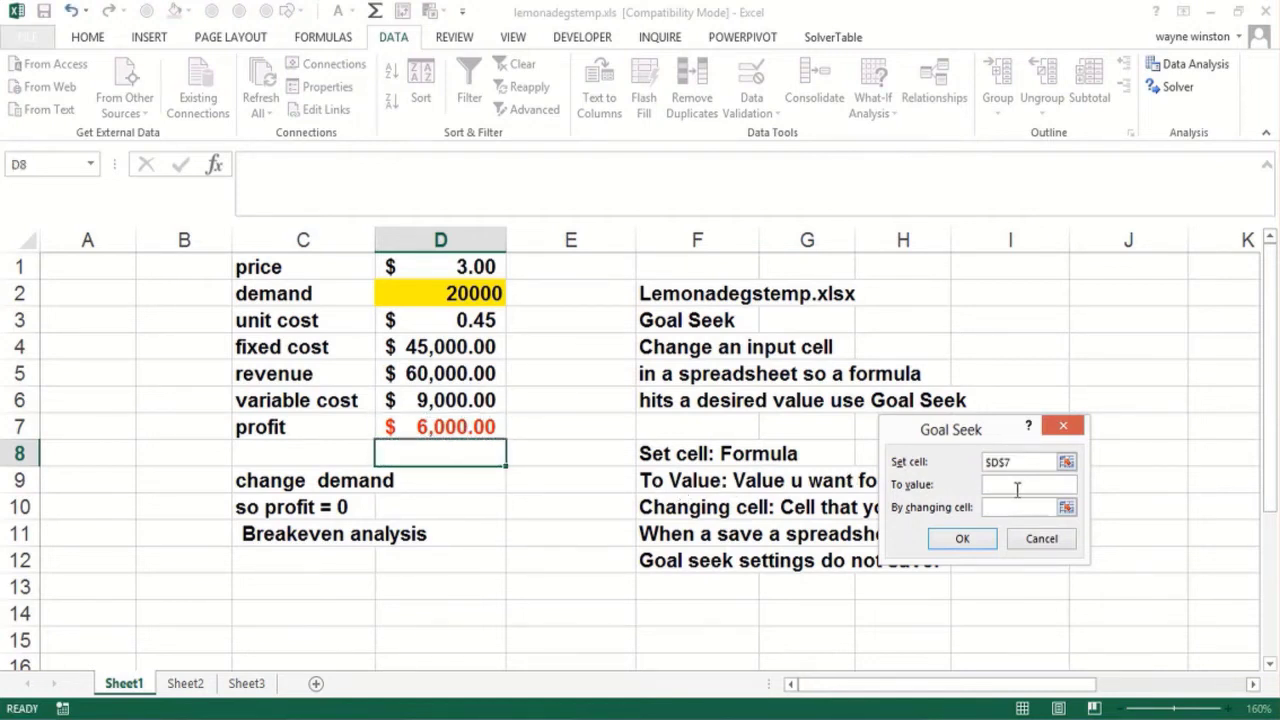
text(0)
click(986, 510)
click(453, 291)
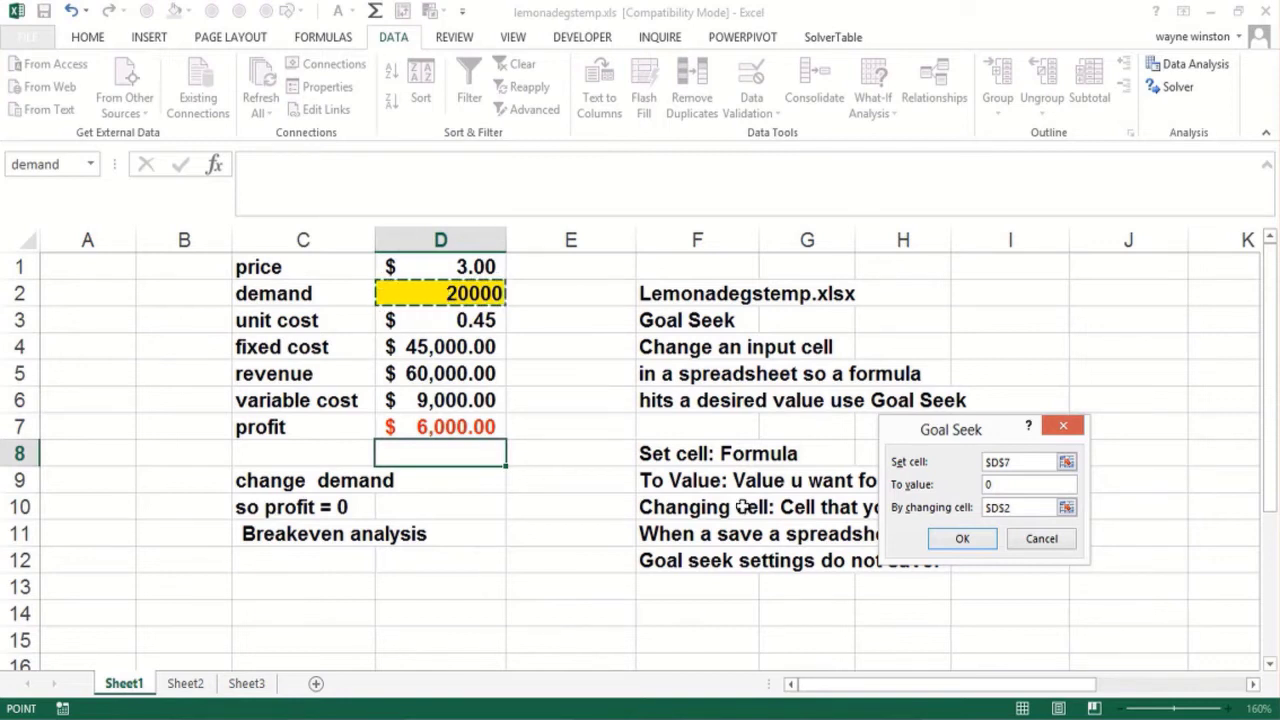
click(960, 549)
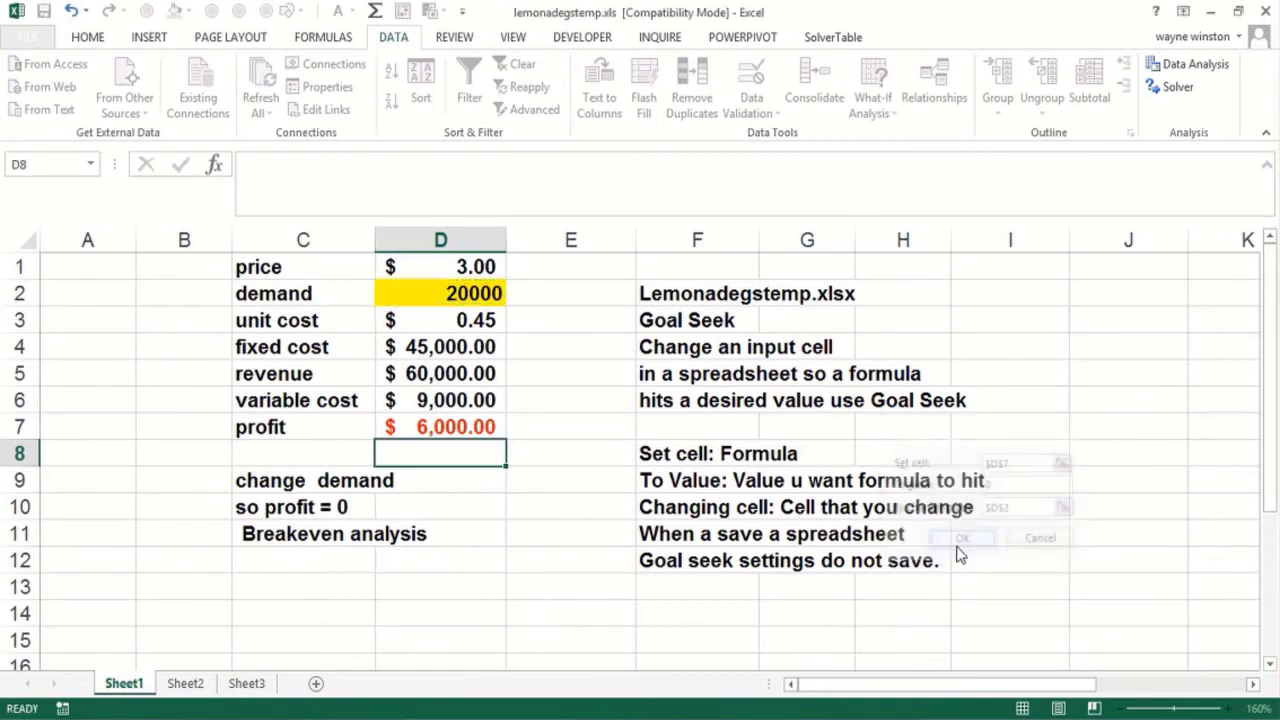
click(945, 540)
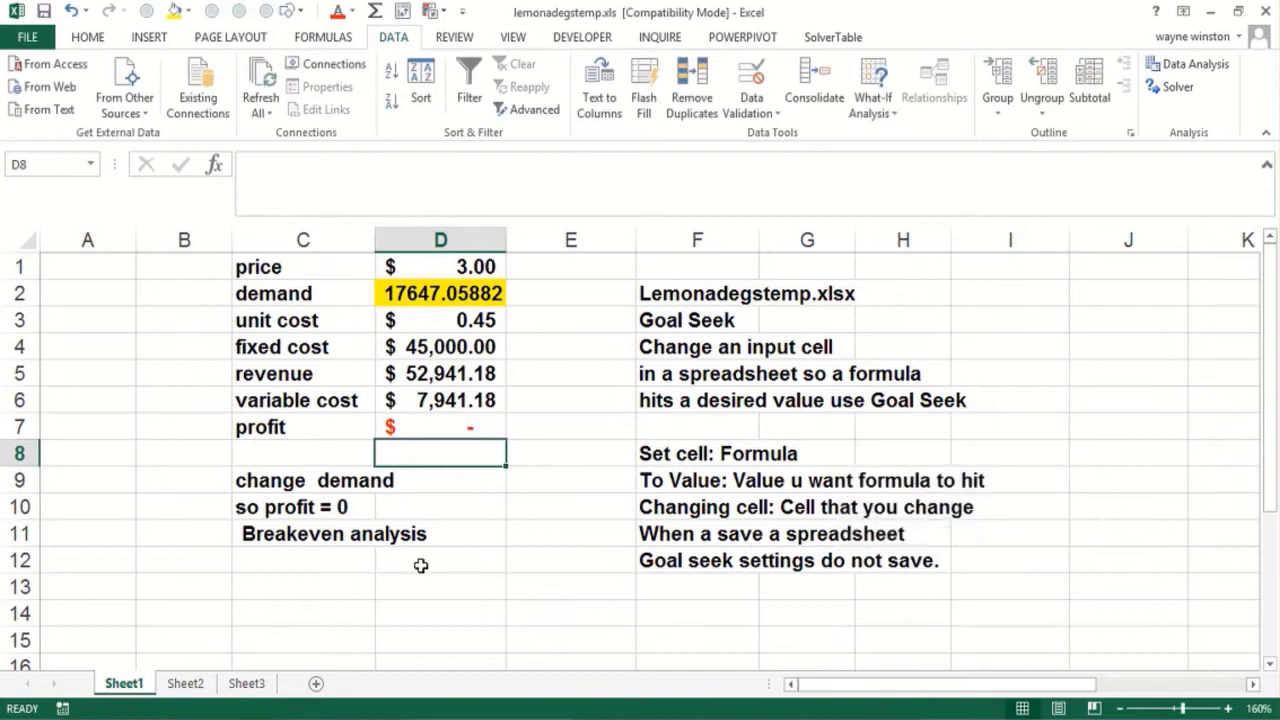
Step: Enter the note "If we sell 17,647 cups of coffee" in cell C13 below the breakeven label
click(259, 584)
text(If we sell)
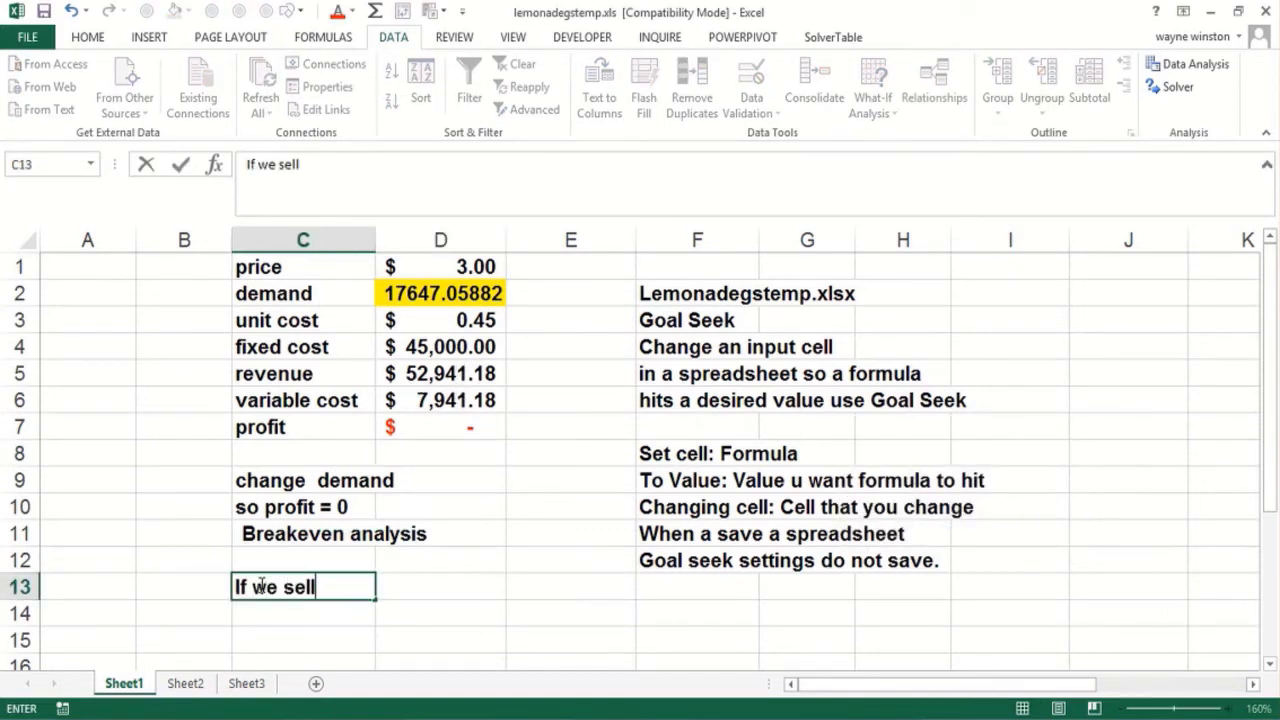
text( 16)
text(,6)
text(47)
key(BackSpace)
key(BackSpace)
key(BackSpace)
key(BackSpace)
key(BackSpace)
text(7,6)
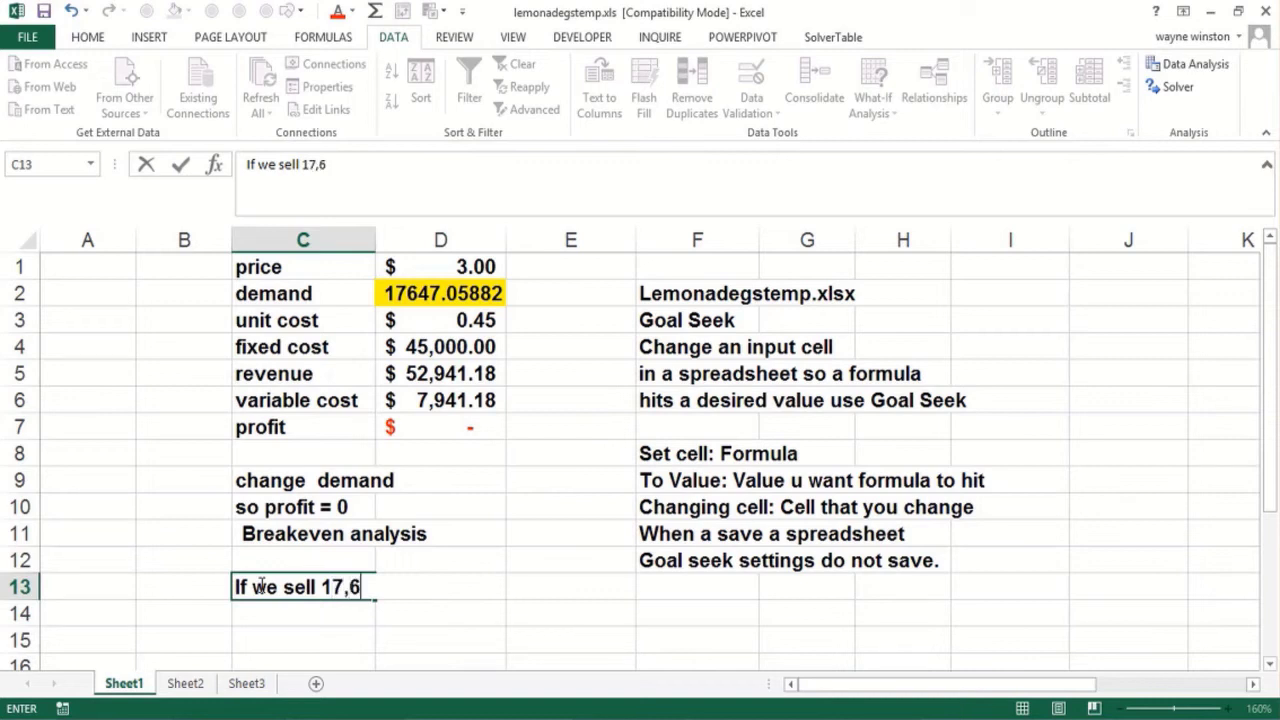
text(47 cups of )
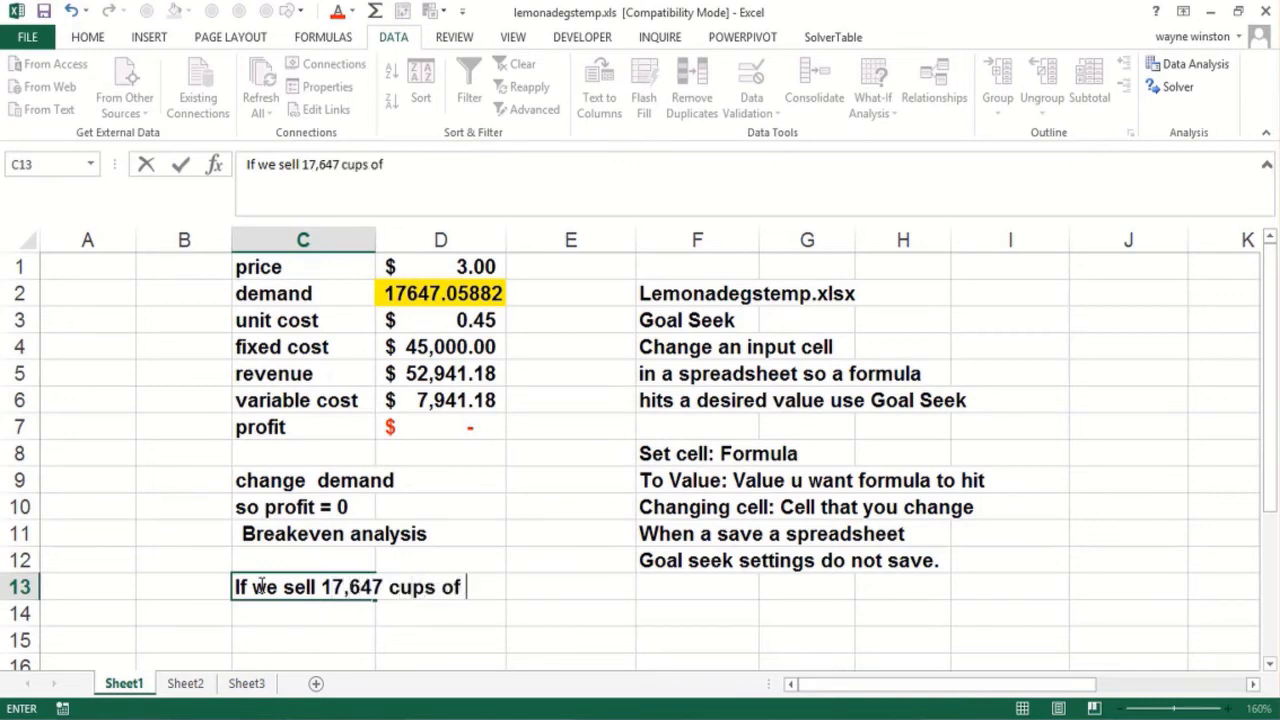
text(coffe)
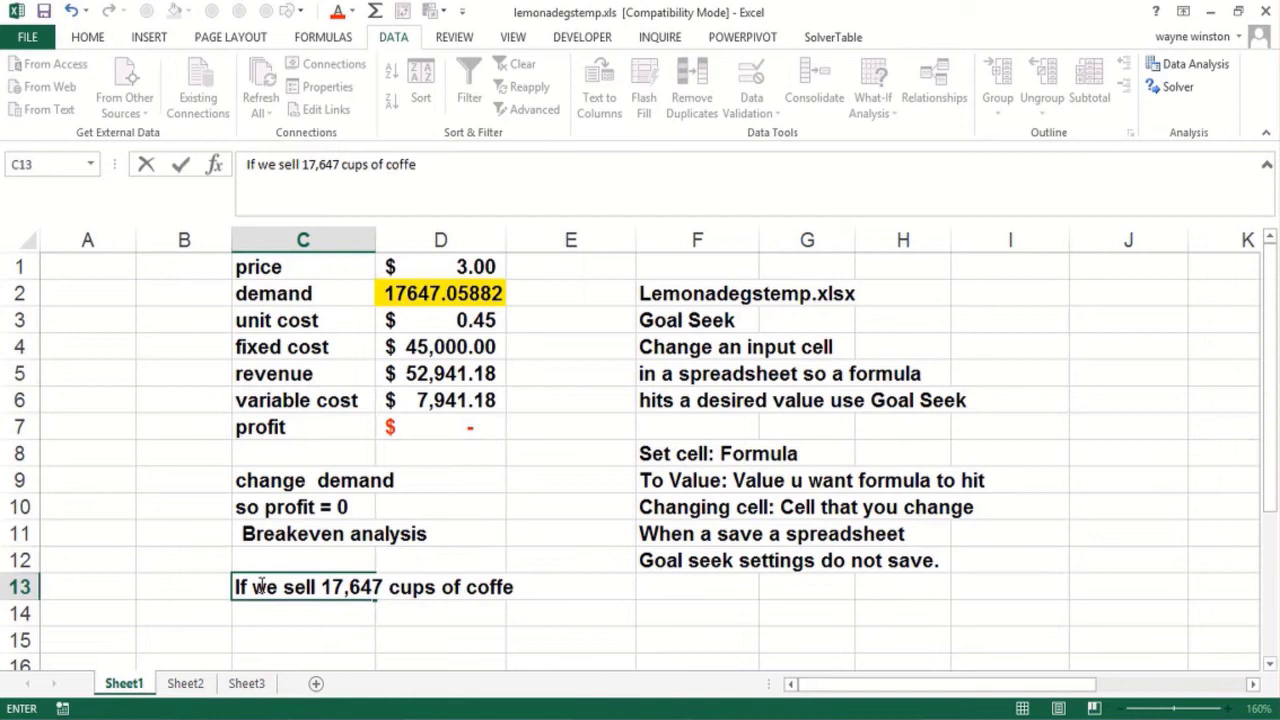
text(e)
key(Return)
Step: Continue the breakeven note in cell C14 with "per year we break even"
text(per )
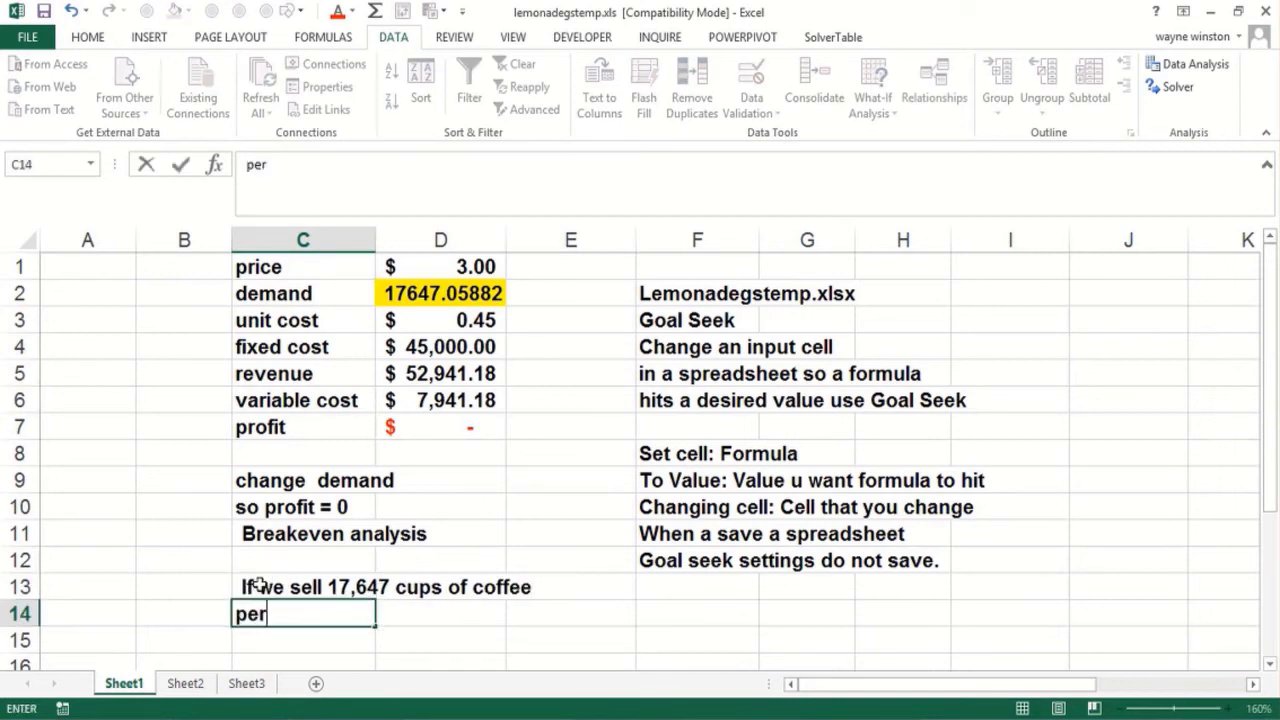
text(yeasr)
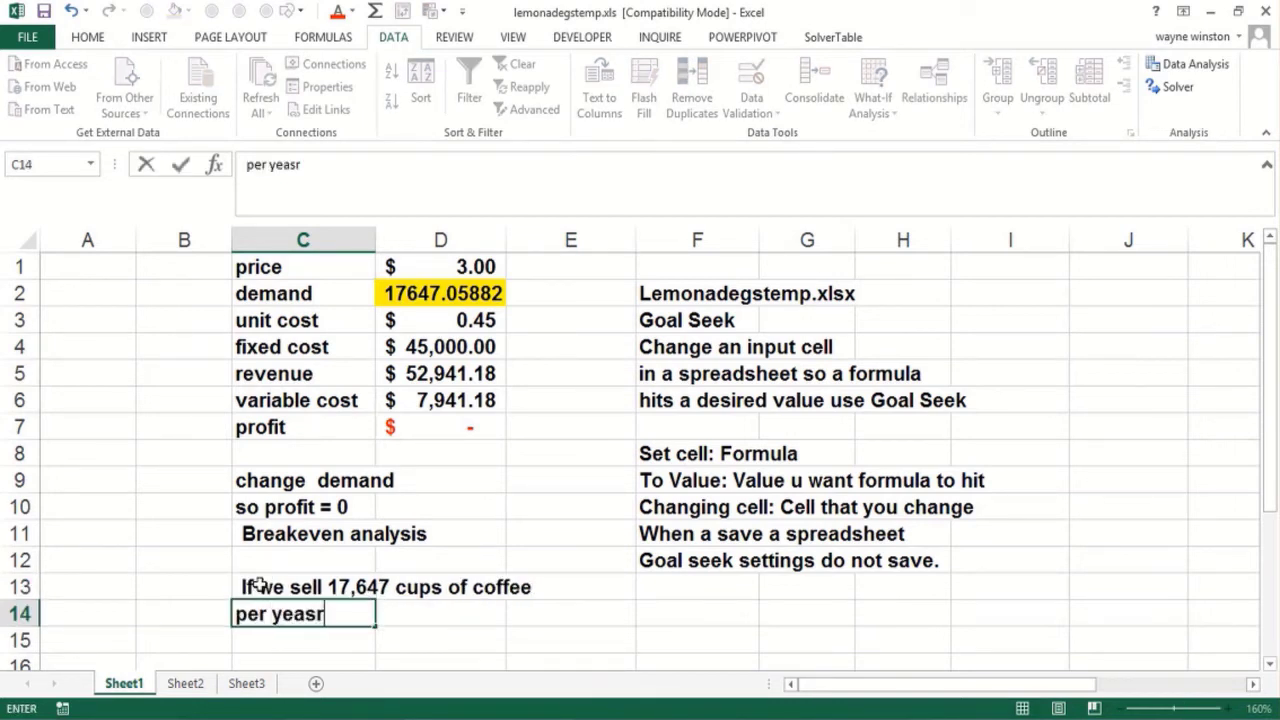
key(BackSpace)
key(BackSpace)
text(r we br)
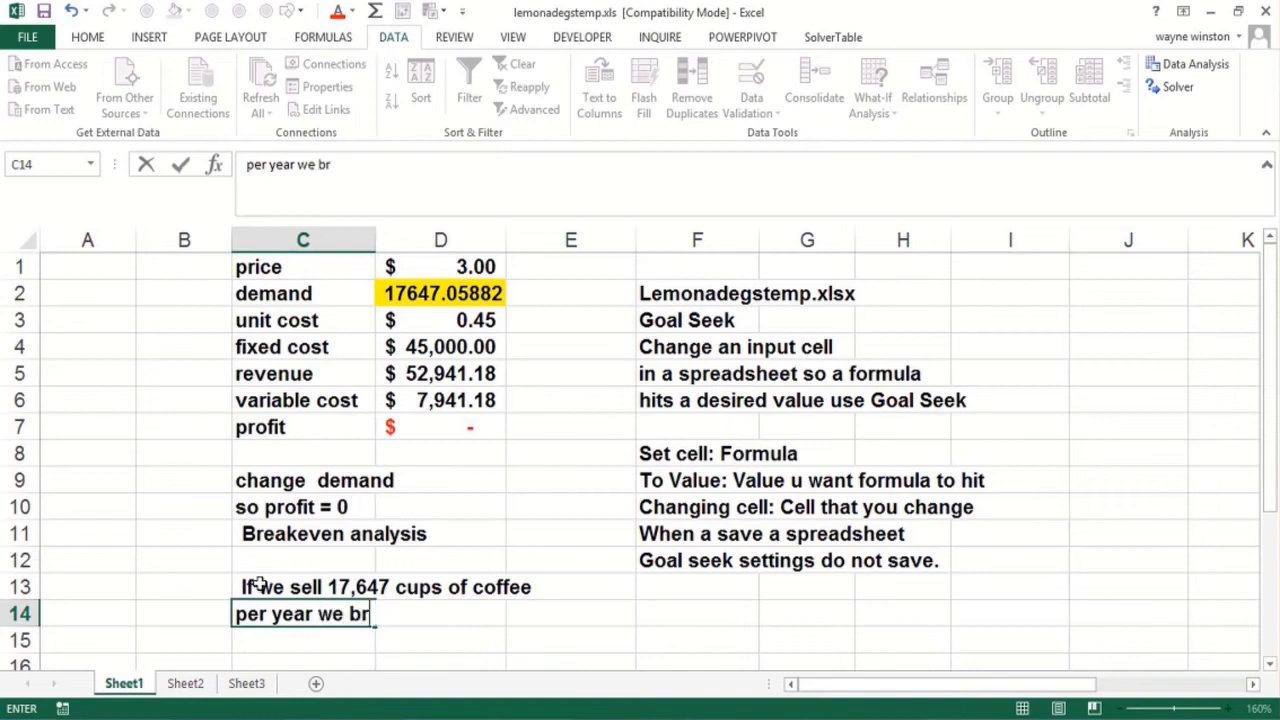
text(eak even)
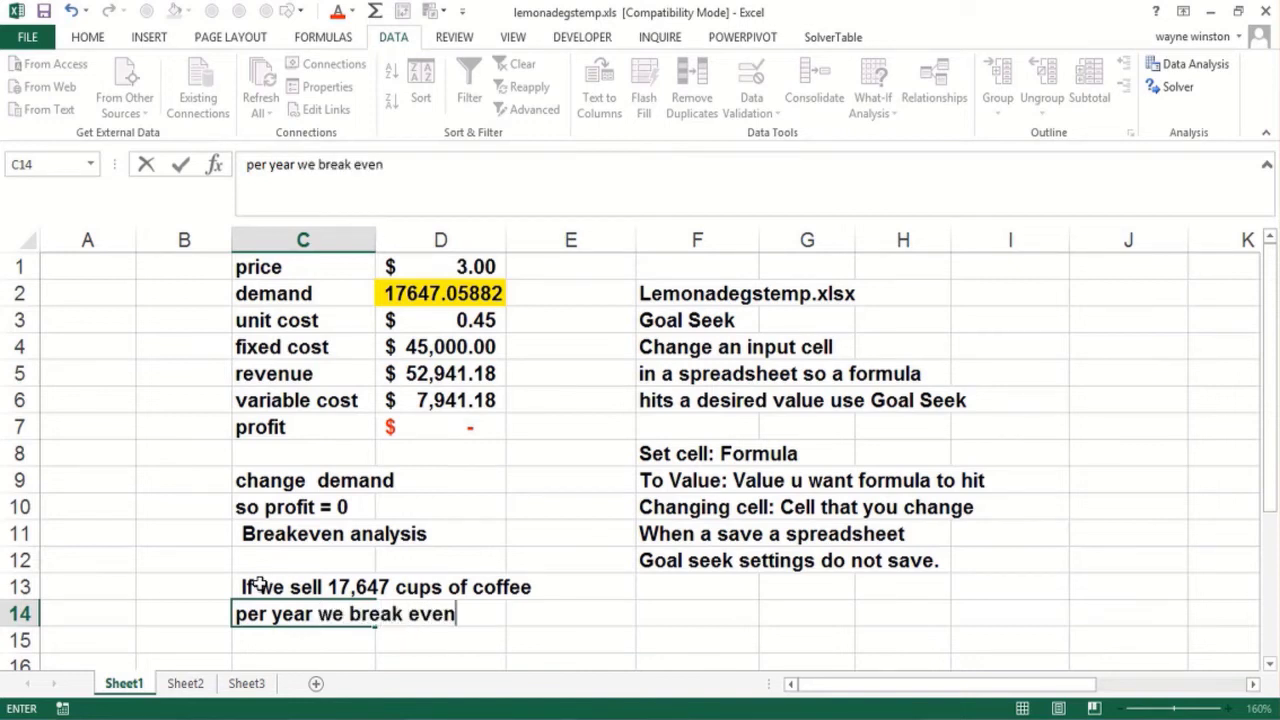
key(Return)
Step: Calculate the breakeven demand per day in cell C15 with the formula =demand/365
text(=)
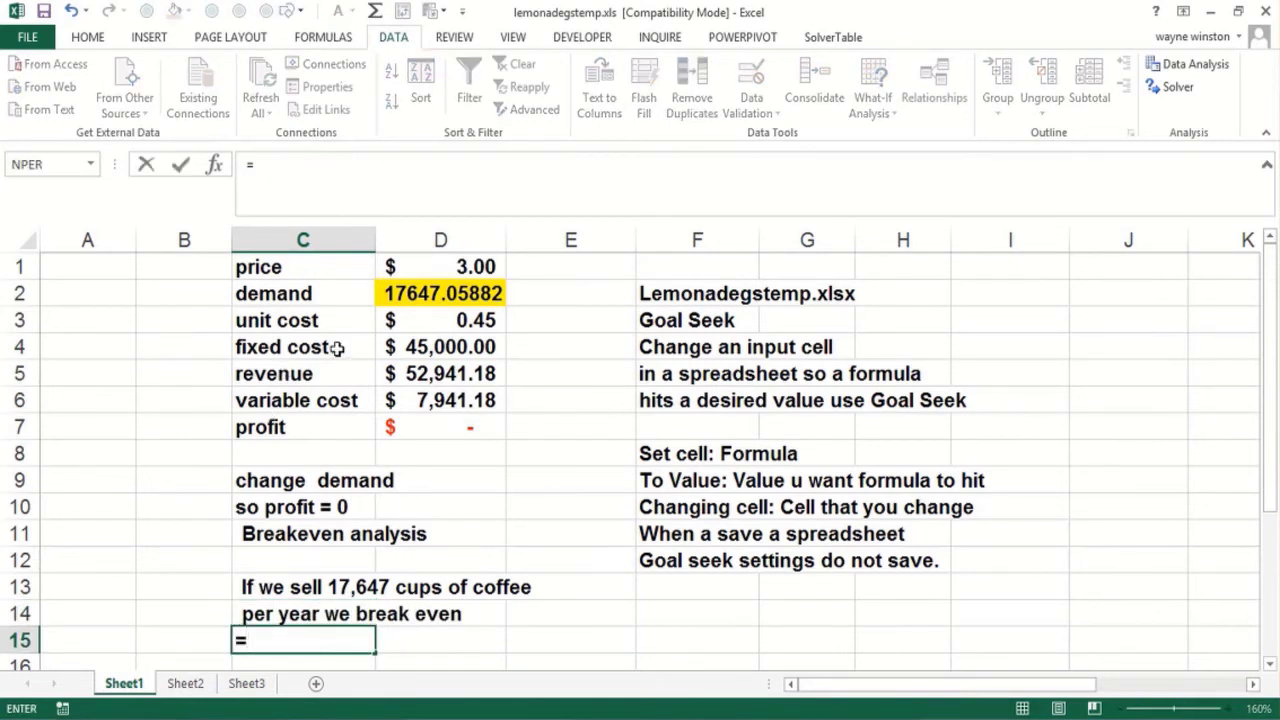
click(456, 292)
text(/)
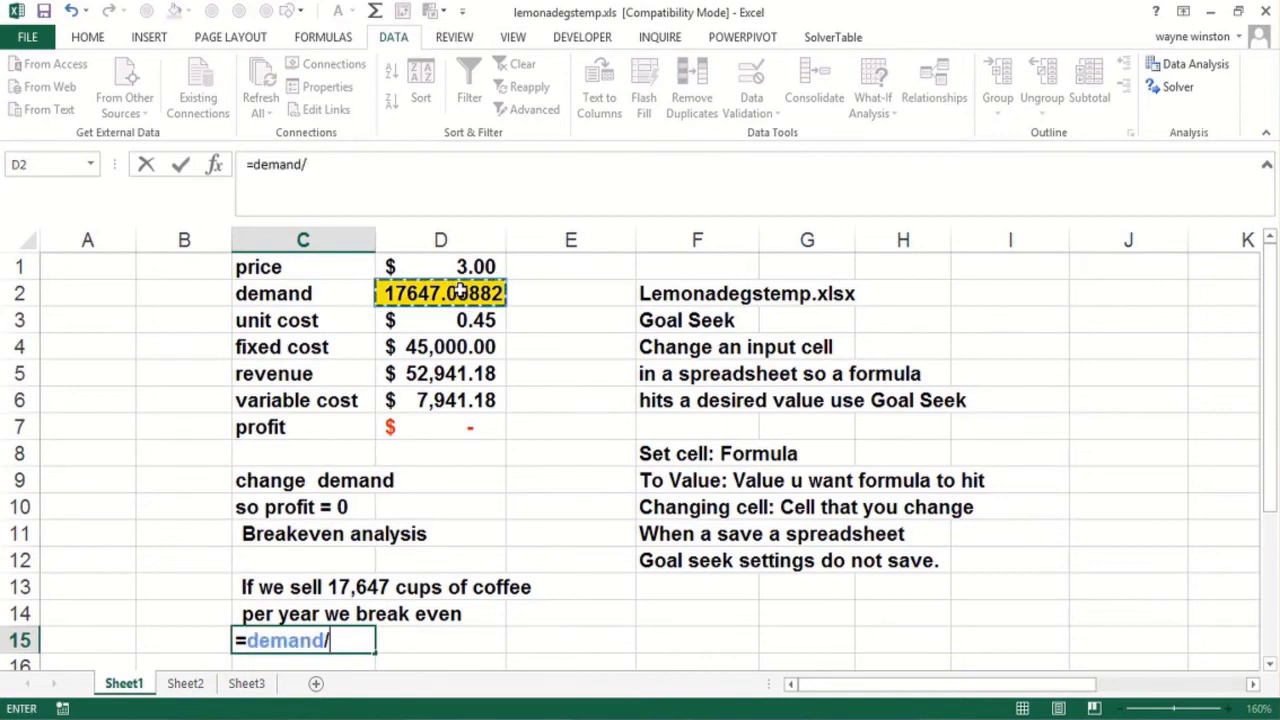
text(365)
key(Return)
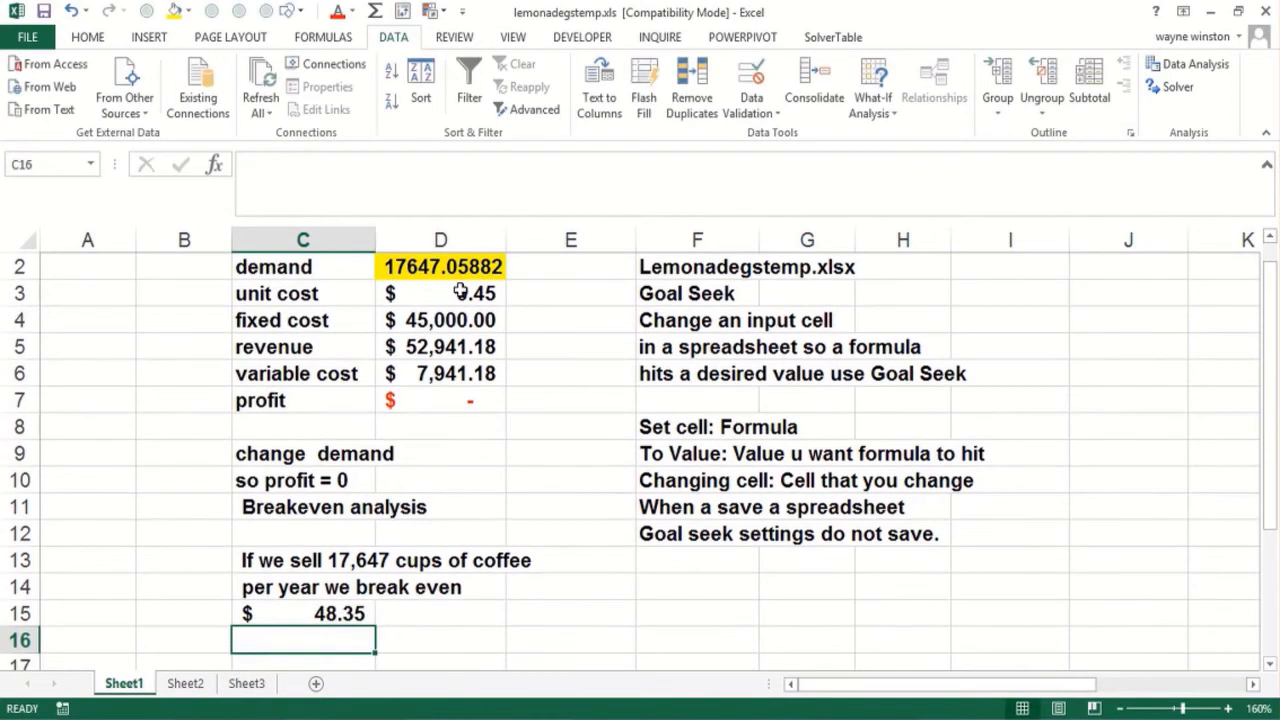
Step: Enter the note "48 cups of coffee per day" in cell C16 below the daily demand formula
text(48 cu)
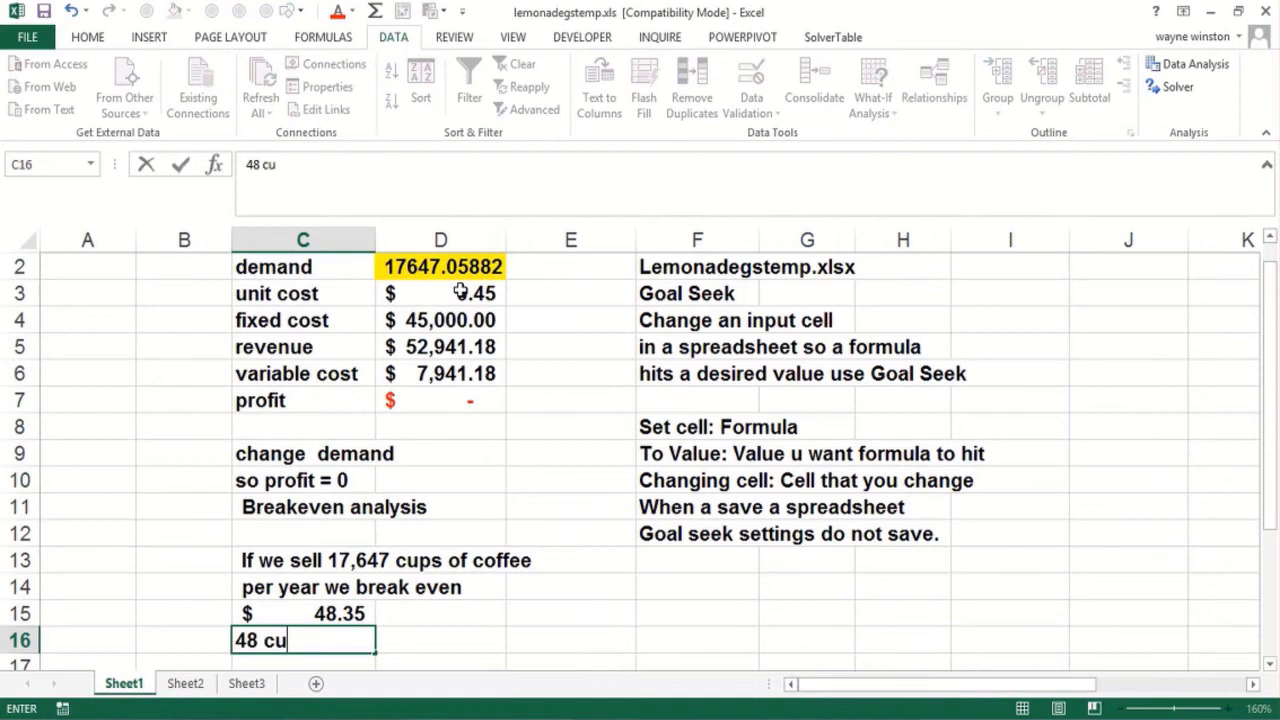
text(ps of coffe)
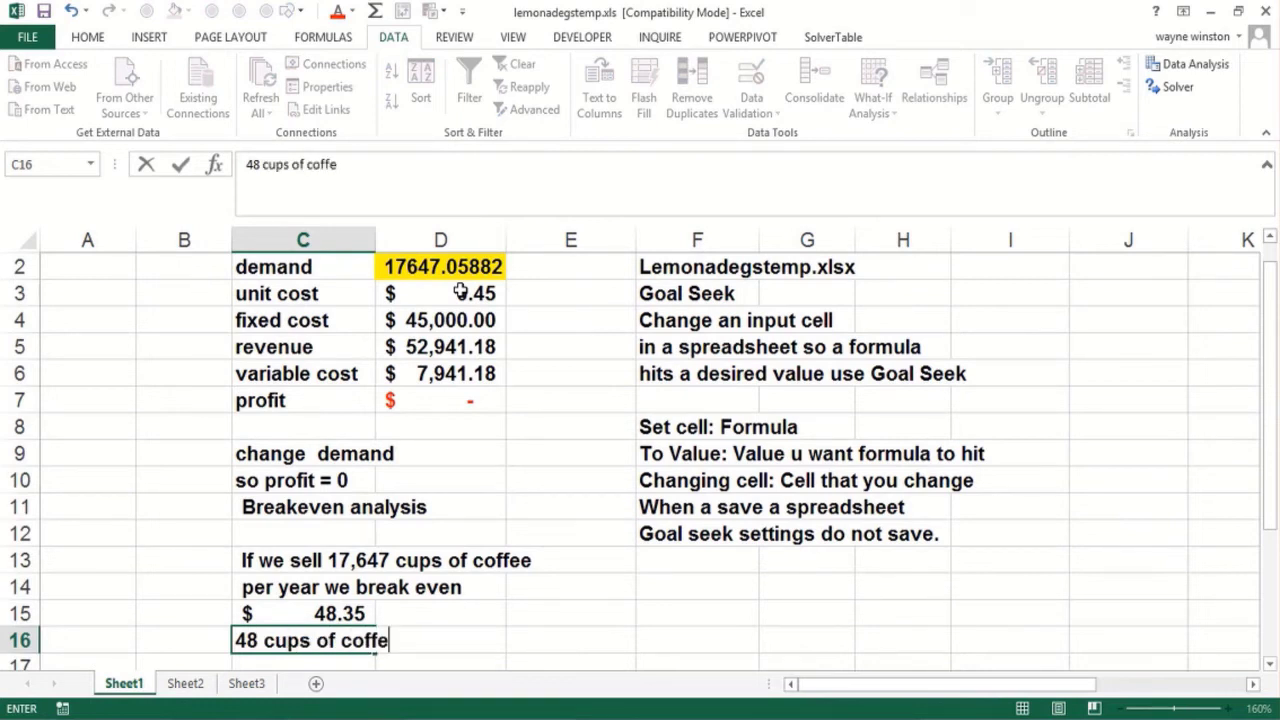
text(e per day)
key(Return)
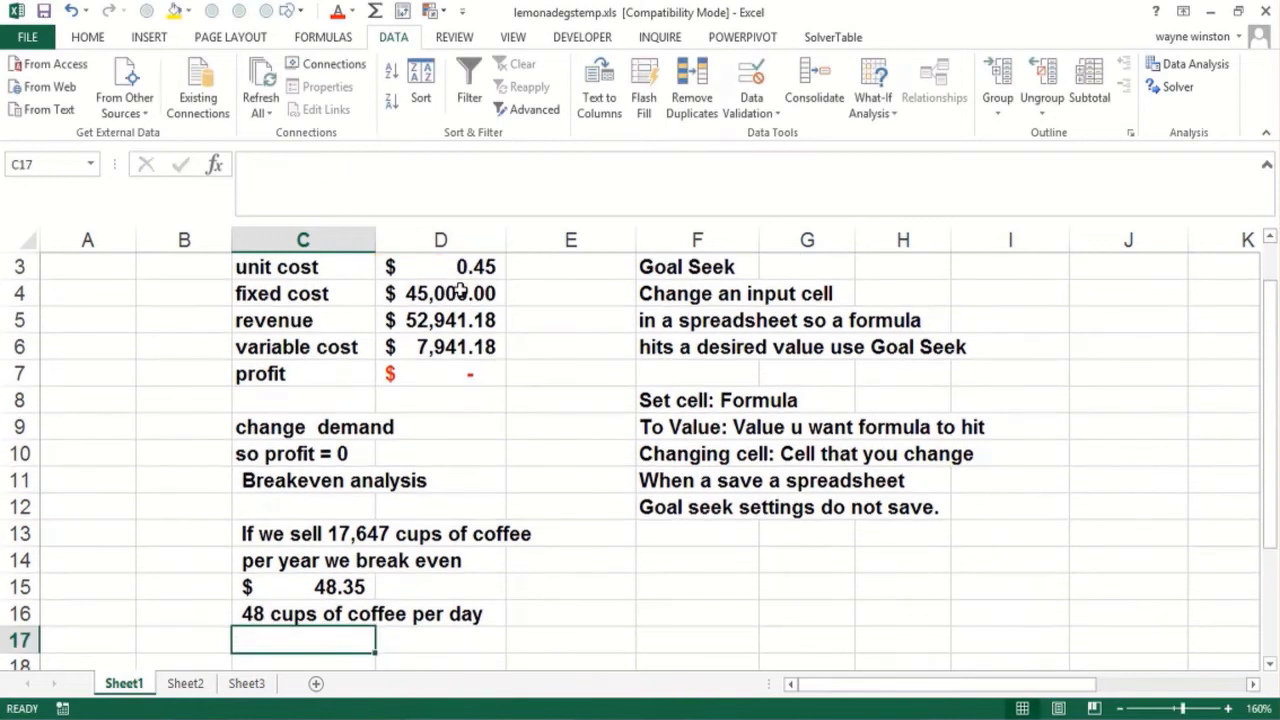
Step: Enter "12 hours per day" in cell C17 and "4 cups of coffee per hour" in cell C18
text(12 hour)
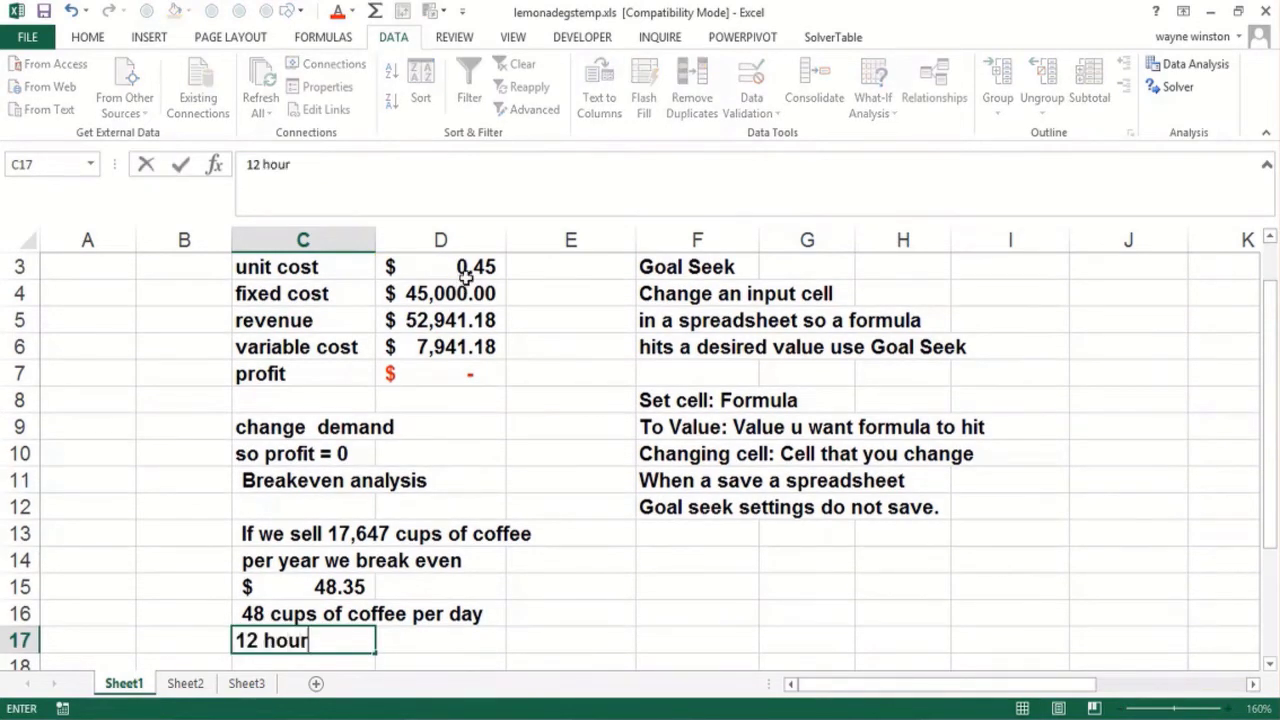
text(s per day)
key(Return)
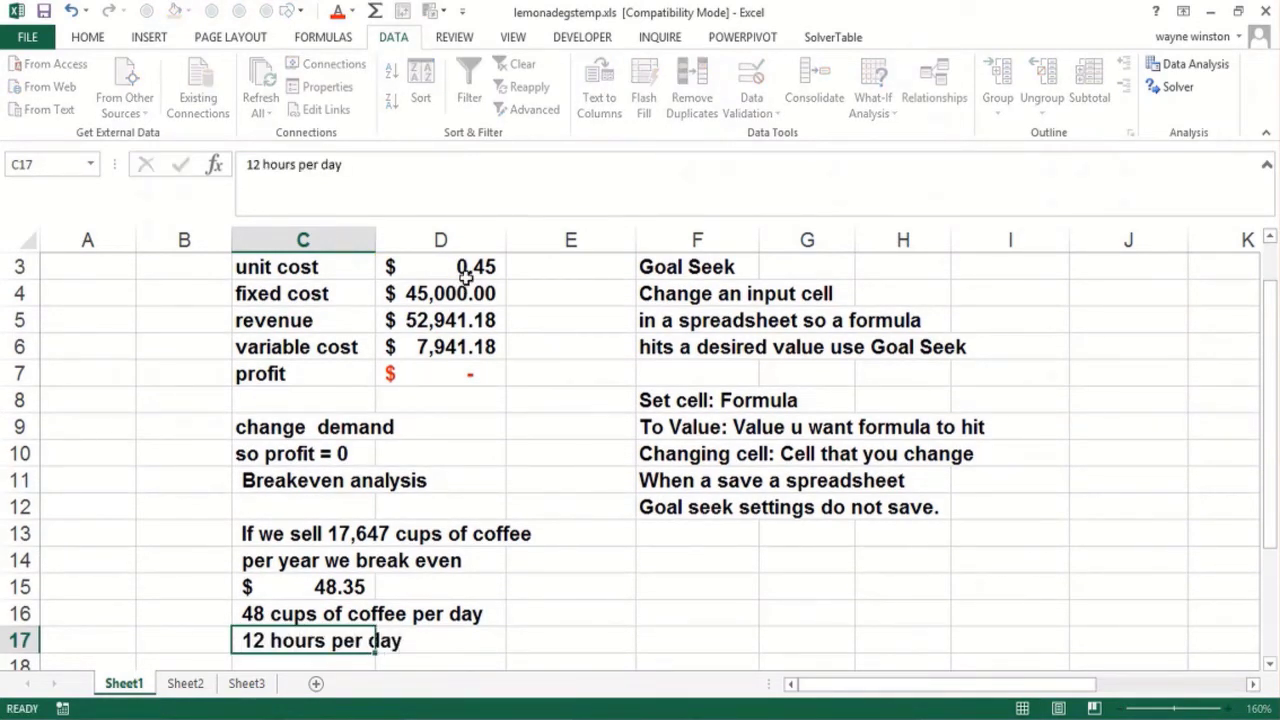
text(4 cups of)
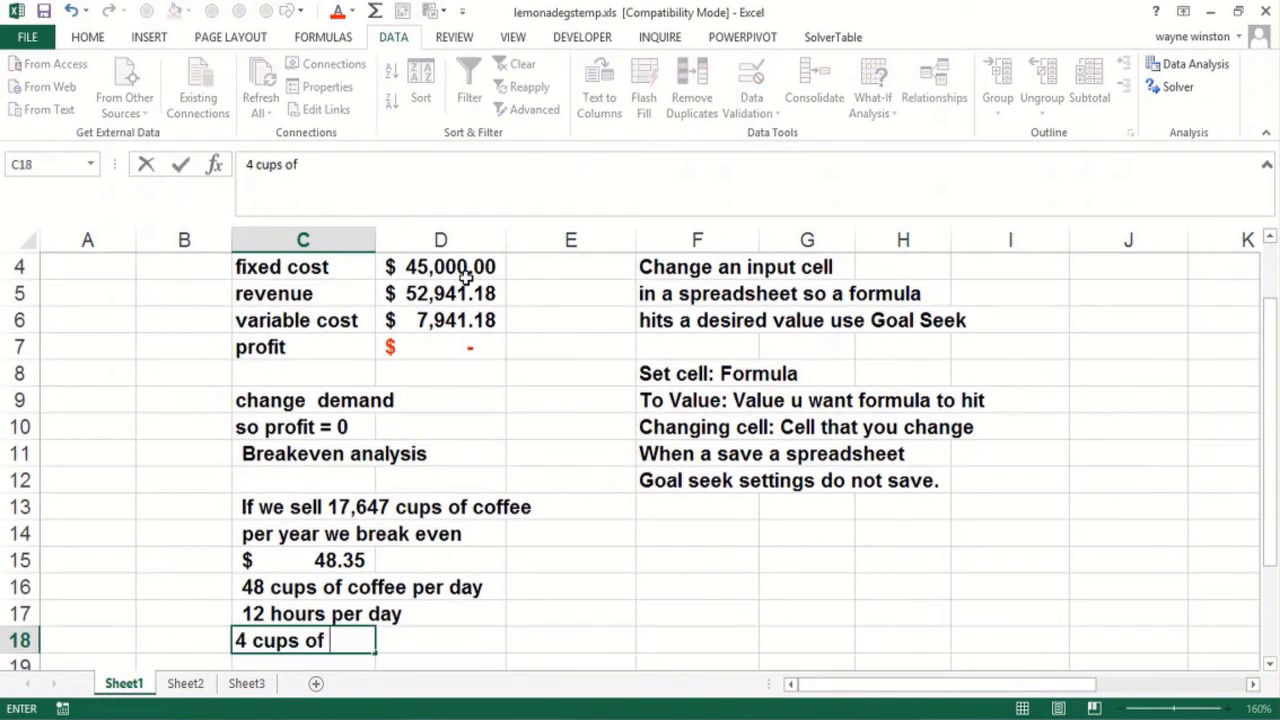
text( coffee per ho)
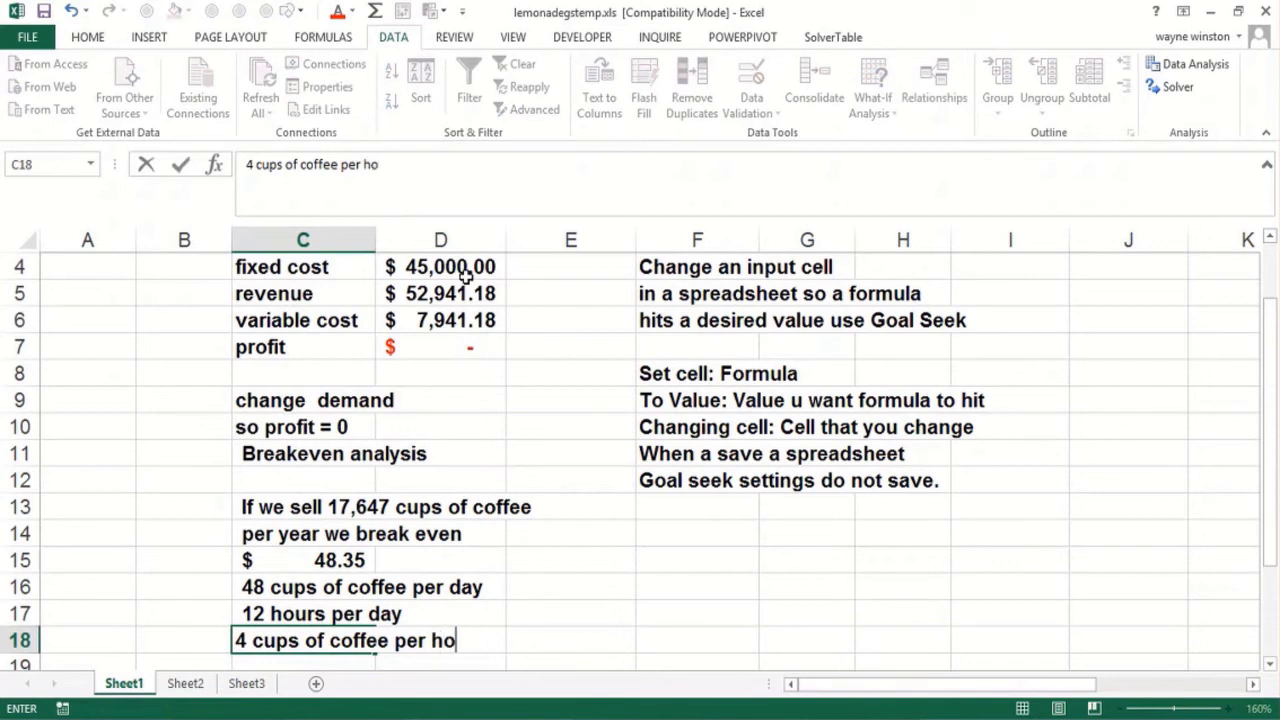
text(ur)
key(Return)
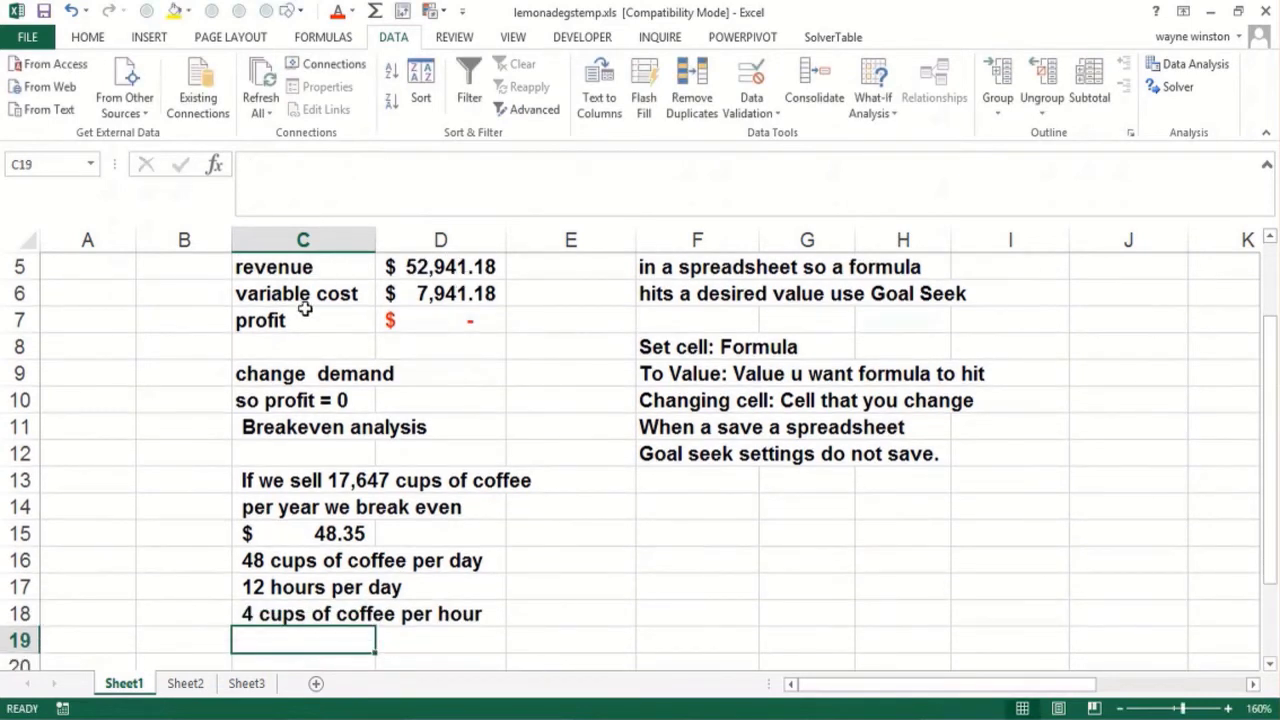
Step: Review the solved lemonade model from the price row at the top of the sheet through the profit row
click(143, 420)
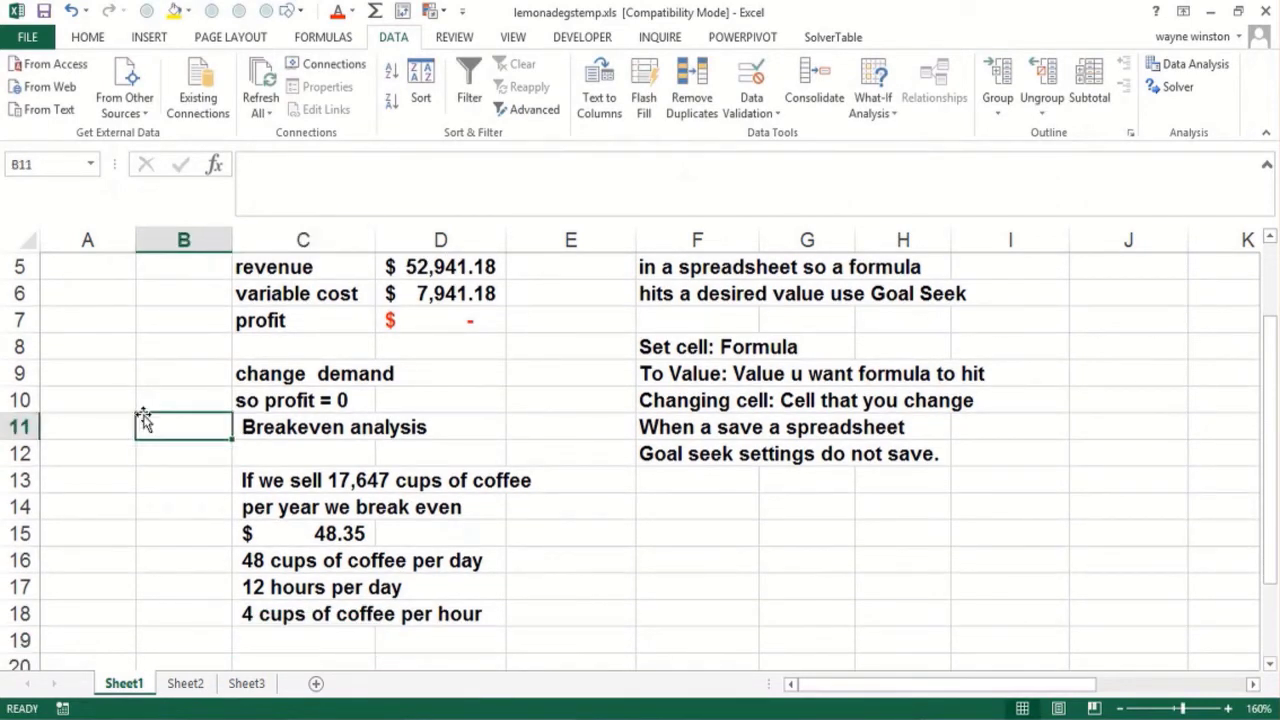
key(Up)
key(Up)
key(Up)
key(Up)
key(Up)
key(Up)
key(Up)
key(Up)
key(Up)
key(Up)
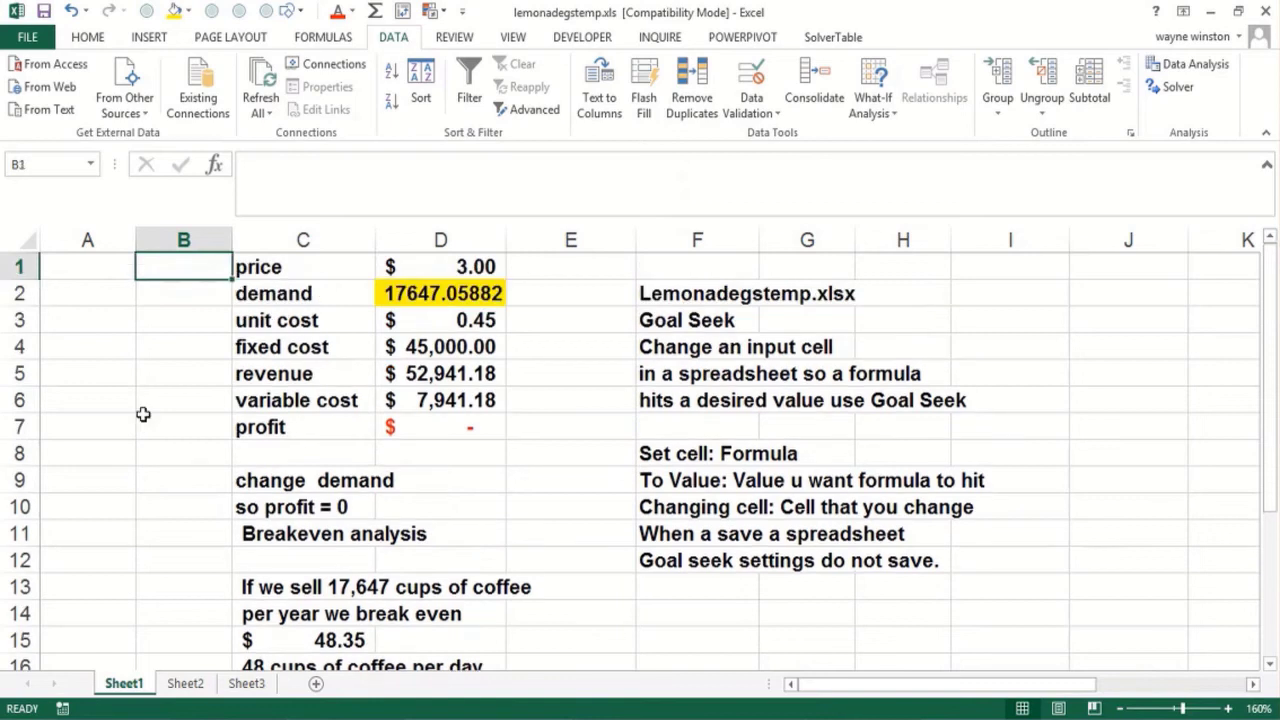
key(Down)
key(Down)
key(Down)
key(Down)
key(Down)
key(Down)
key(Down)
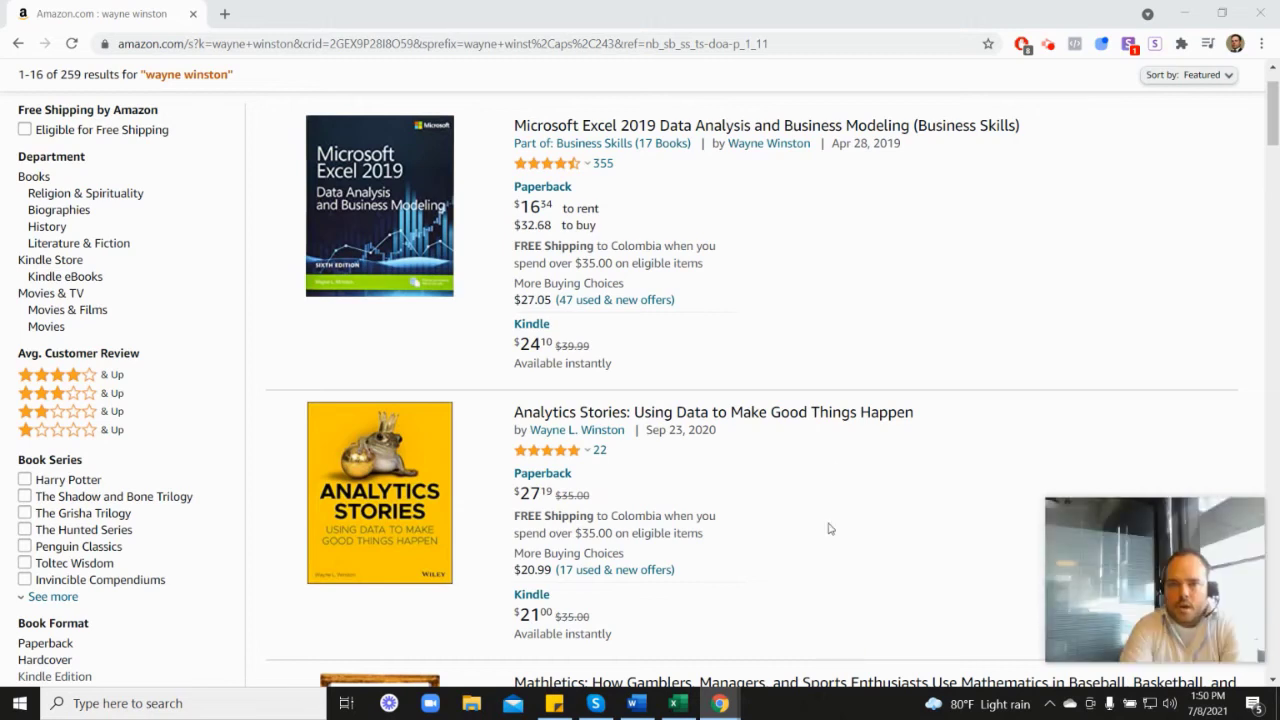
Step: Browse the Amazon book results and check the customer ratings of Microsoft Excel 2019 Data Analysis and Business Modeling and Marketing Analytics
mouse_move(549, 172)
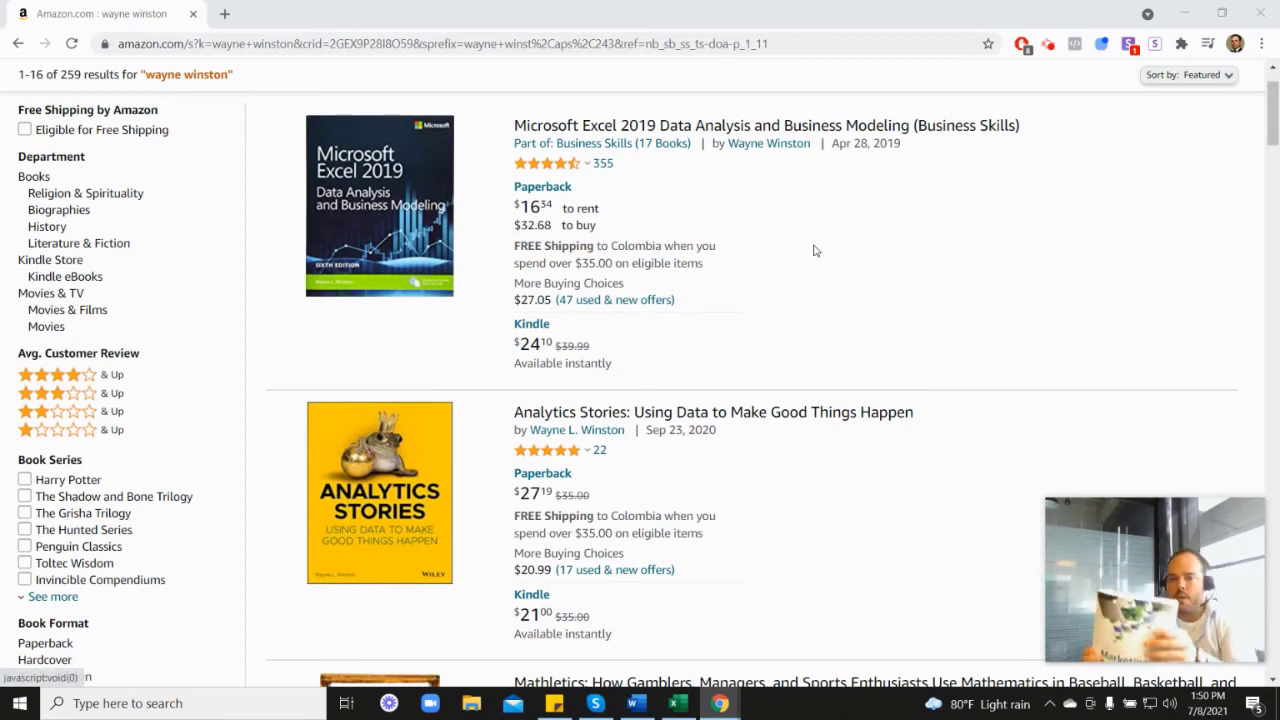
scroll(1175, 405, down, 3)
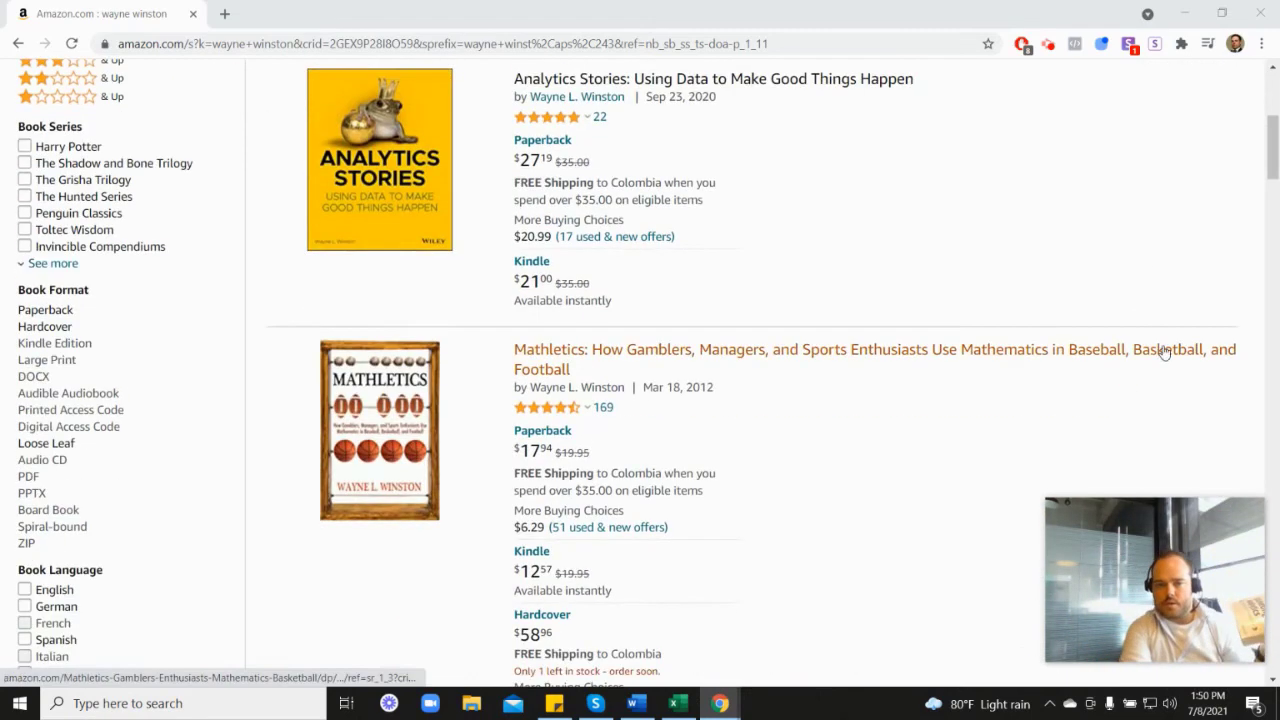
scroll(1165, 352, down, 4)
mouse_move(565, 376)
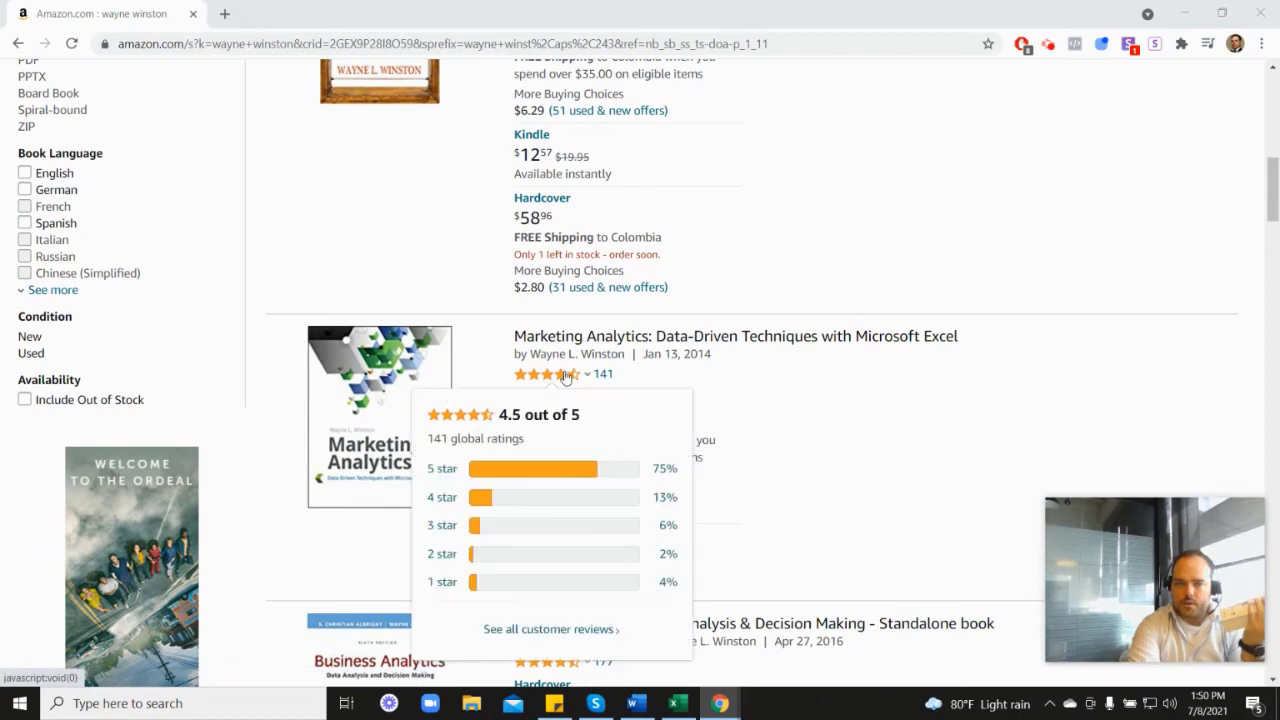
scroll(744, 380, up, 5)
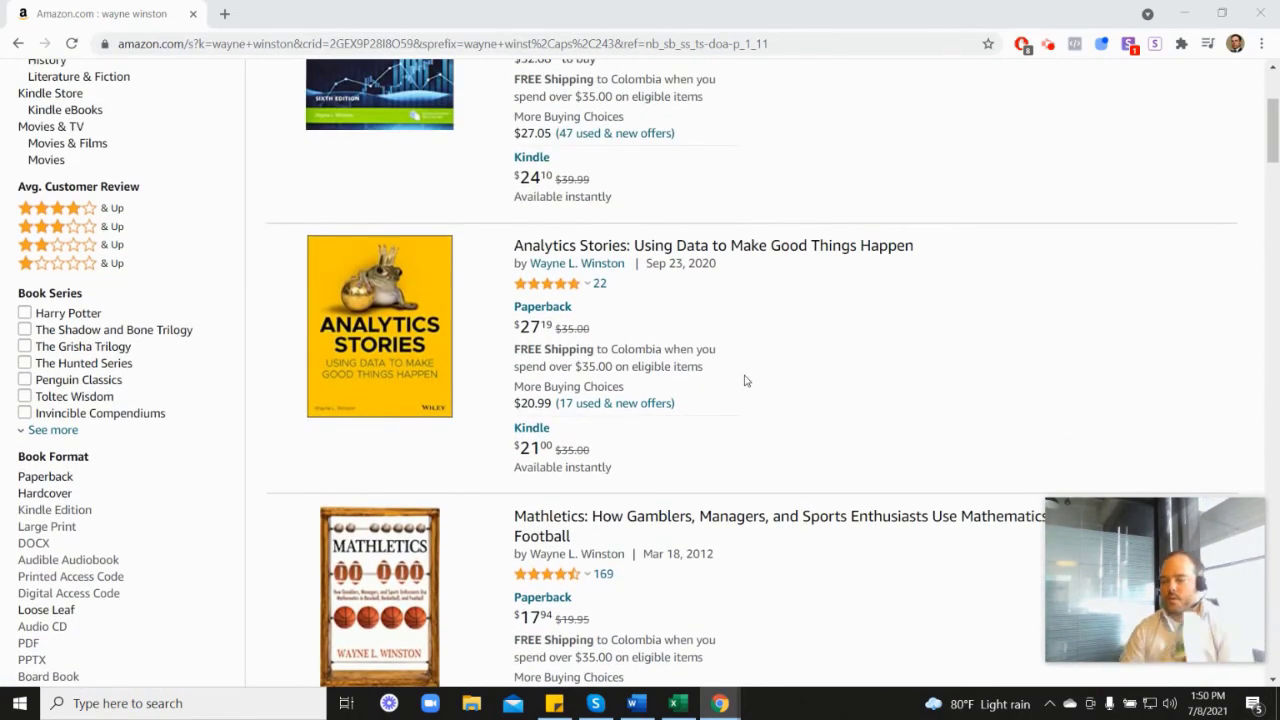